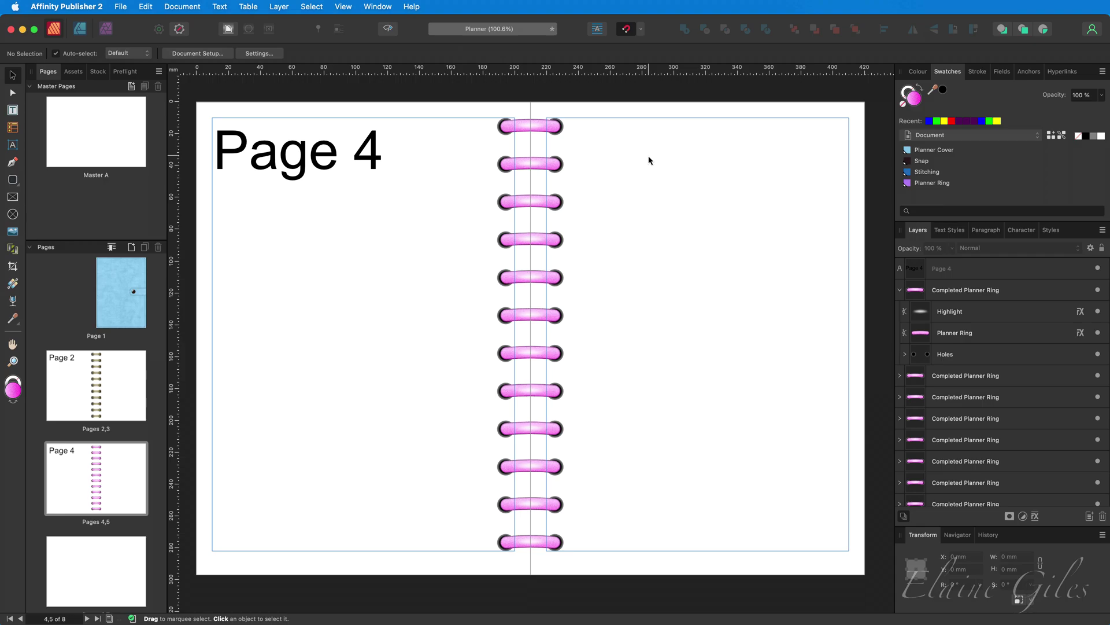
Draw a tall rounded rectangle beside the rings and drag a vertical gradient down it, adding two stops.
{"action": "left_click", "coordinate": [12, 180]}
{"action": "left_click_drag", "start_coordinate": [582, 118], "coordinate": [631, 551]}
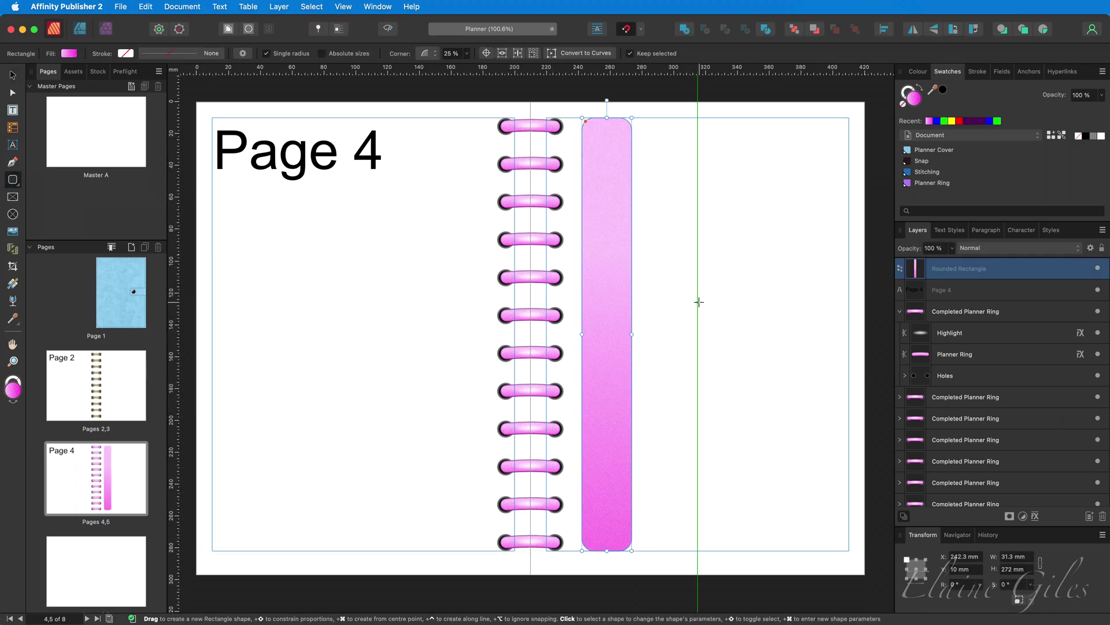
{"action": "left_click", "coordinate": [13, 284]}
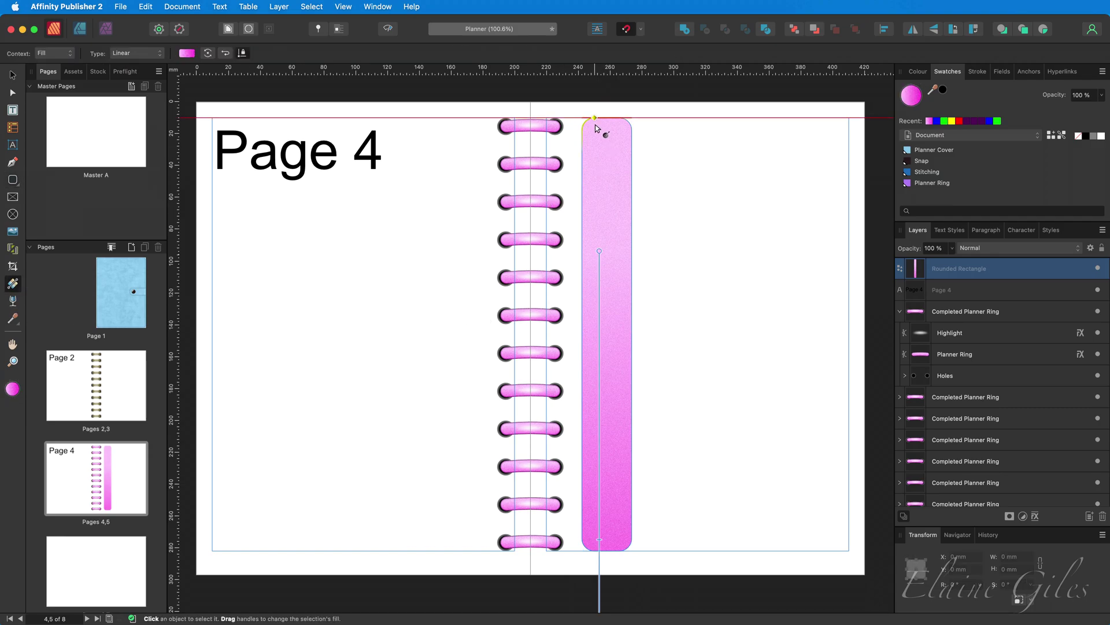
{"action": "left_click_drag", "start_coordinate": [594, 118], "coordinate": [595, 549]}
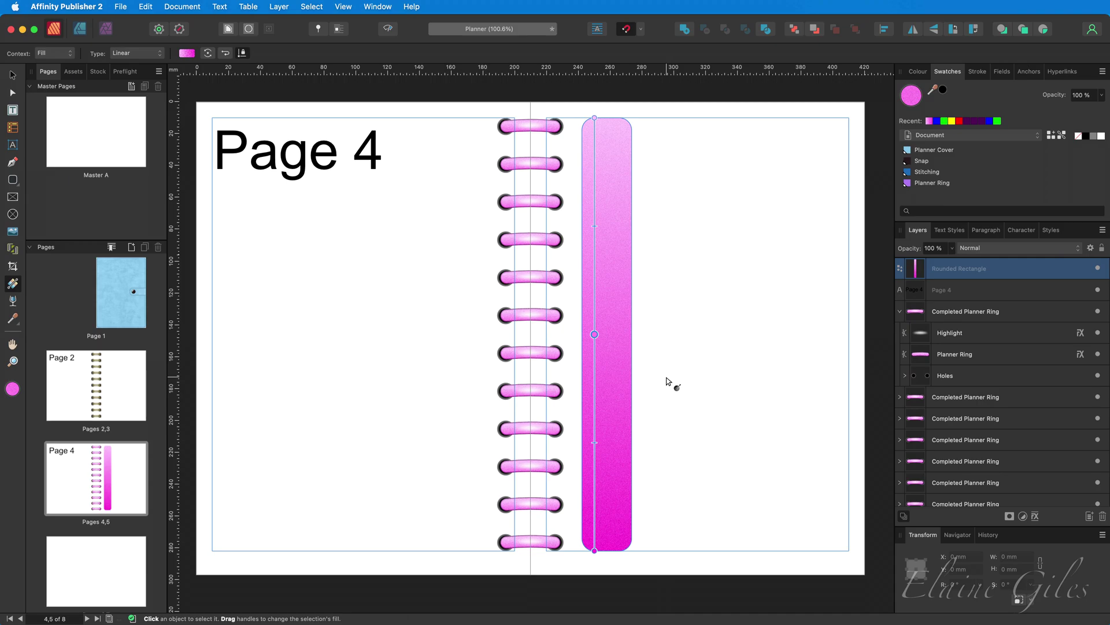
{"action": "left_click", "coordinate": [595, 442]}
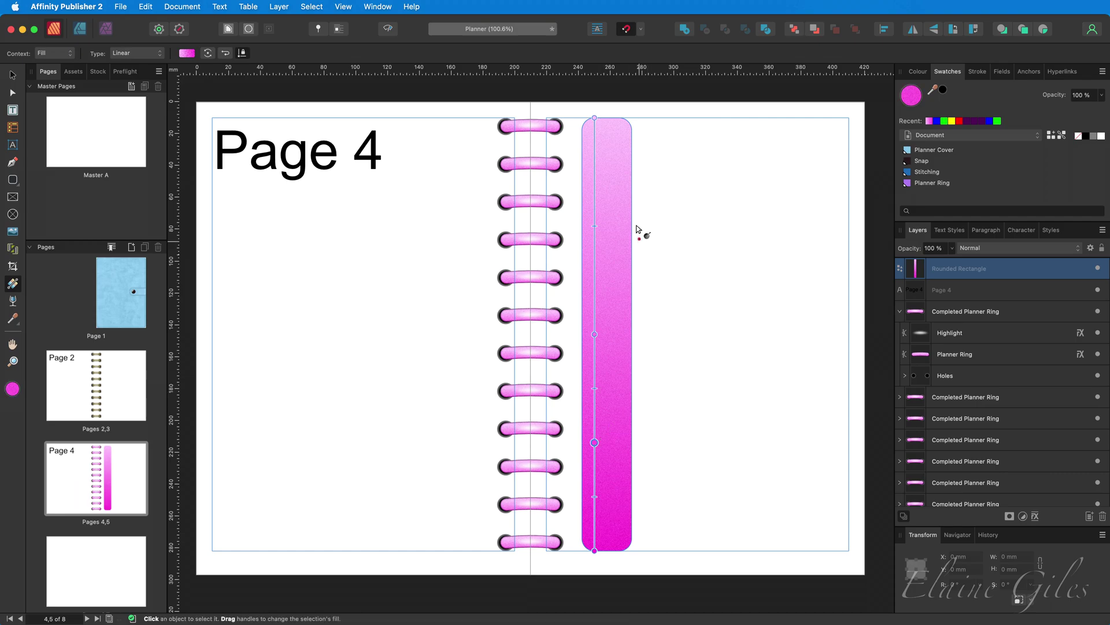
{"action": "left_click", "coordinate": [596, 226]}
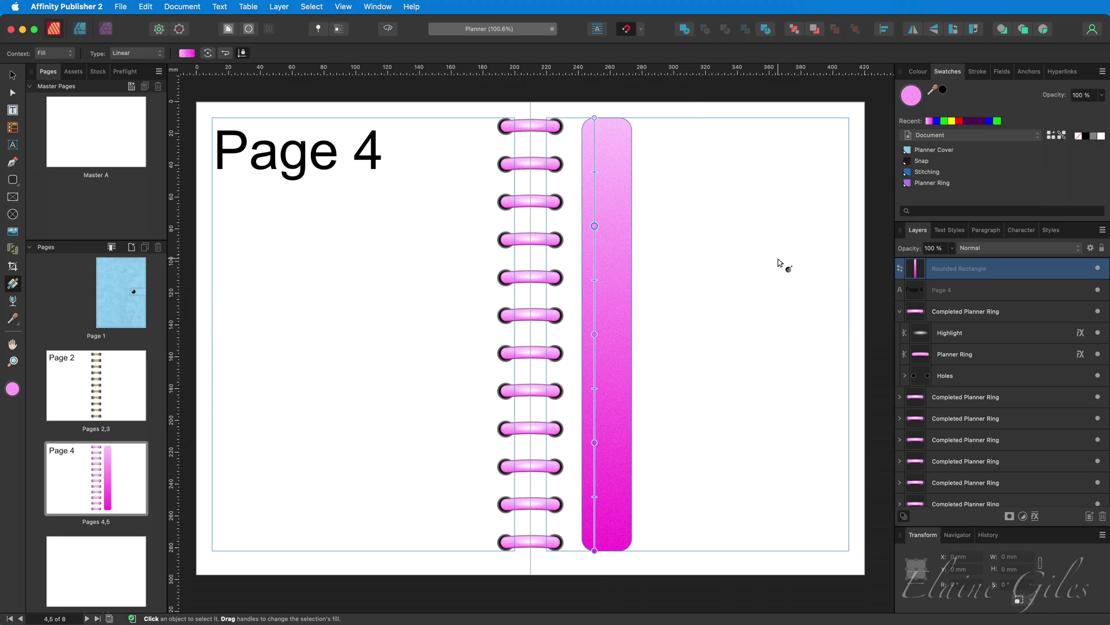
Switch the Swatches palette to Gradient Source and inspect the top gradient stop's colour.
{"action": "left_click", "coordinate": [1039, 139]}
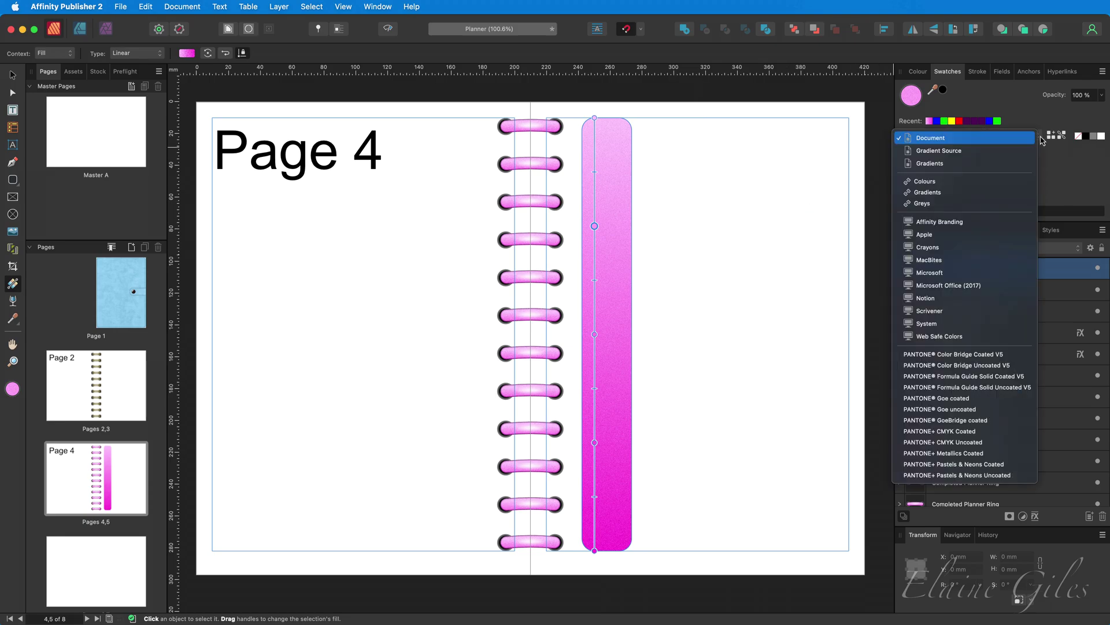
{"action": "left_click", "coordinate": [1032, 152]}
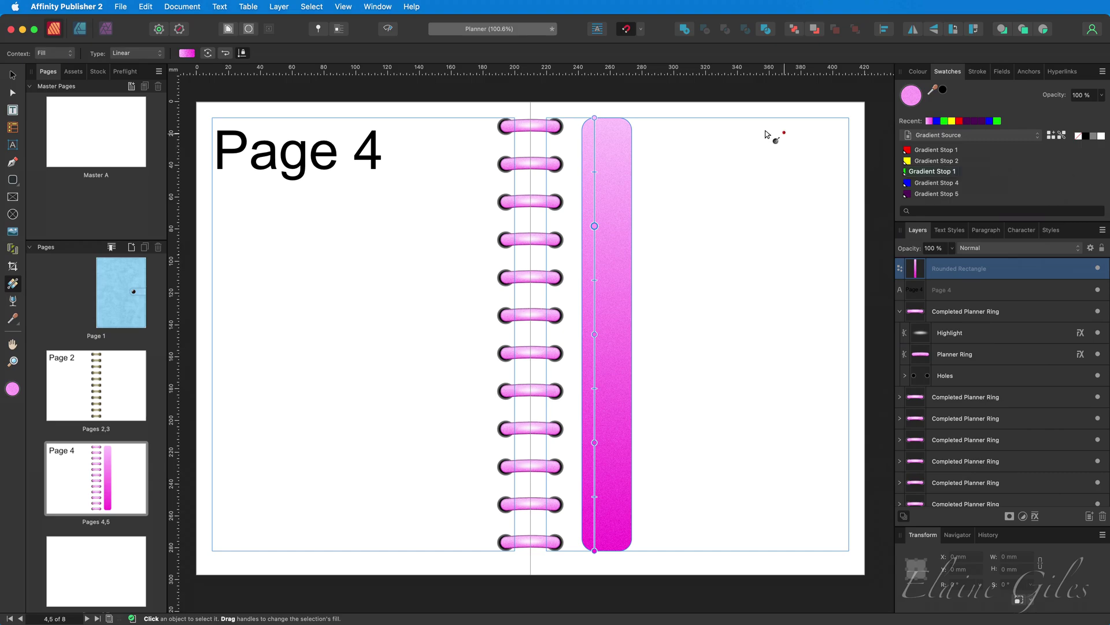
{"action": "left_click", "coordinate": [594, 117]}
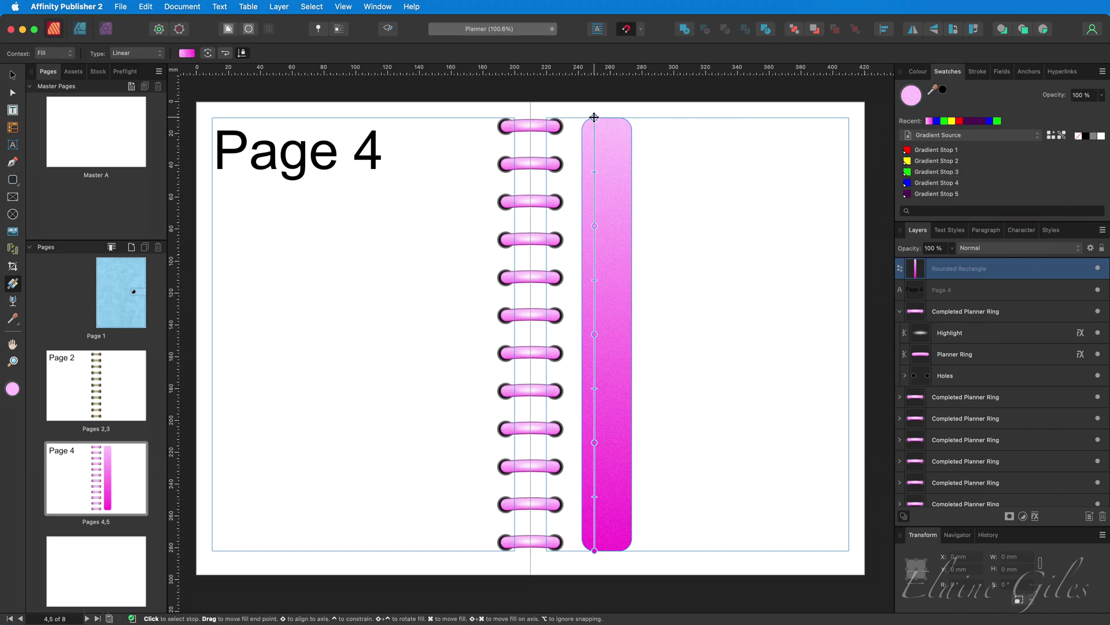
{"action": "double_click", "coordinate": [911, 96]}
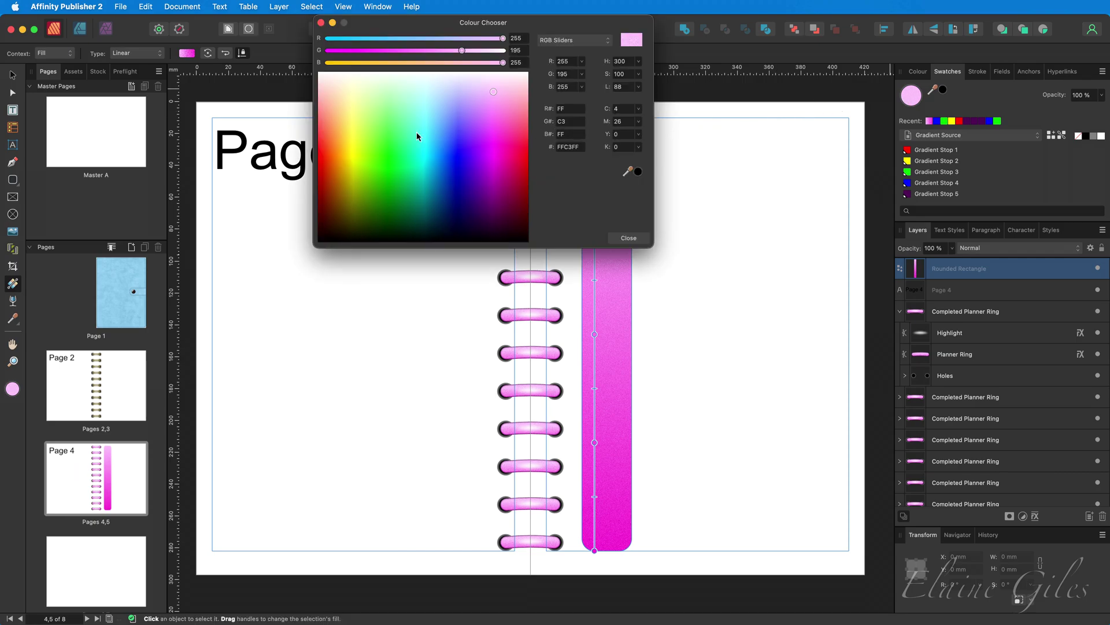
{"action": "left_click", "coordinate": [629, 237]}
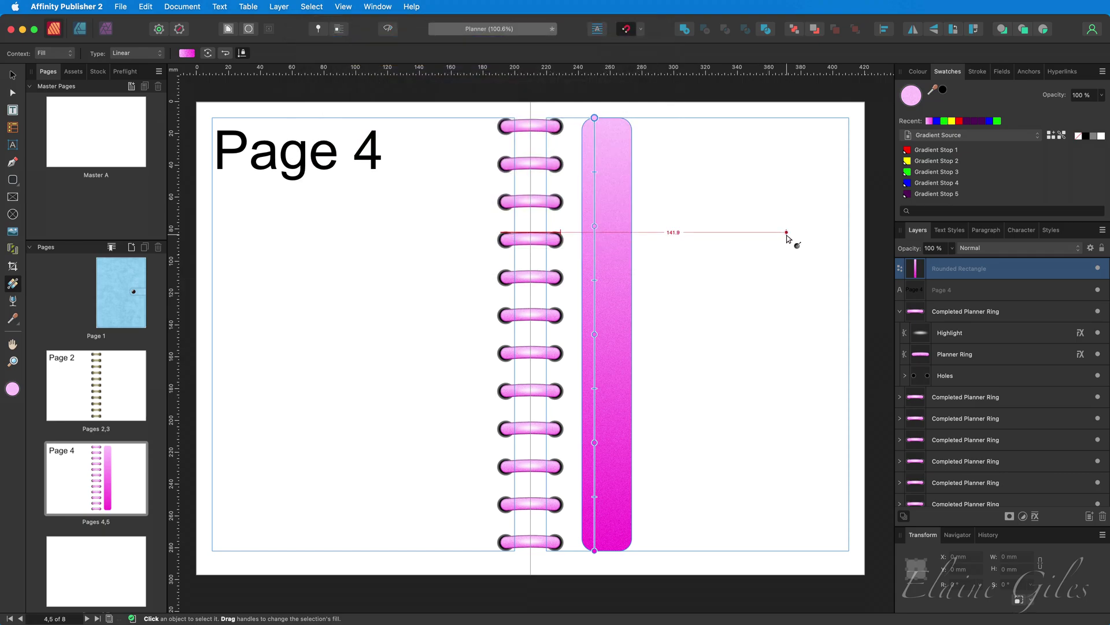
Colour the top four gradient stops red, yellow, green and blue.
{"action": "left_click", "coordinate": [931, 152]}
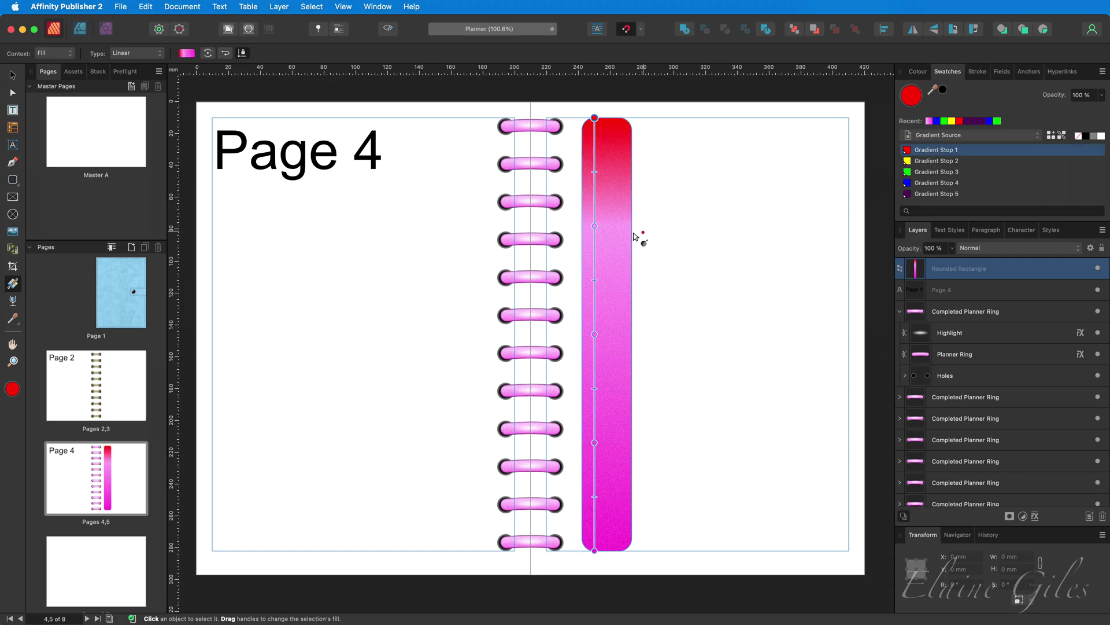
{"action": "left_click", "coordinate": [596, 225]}
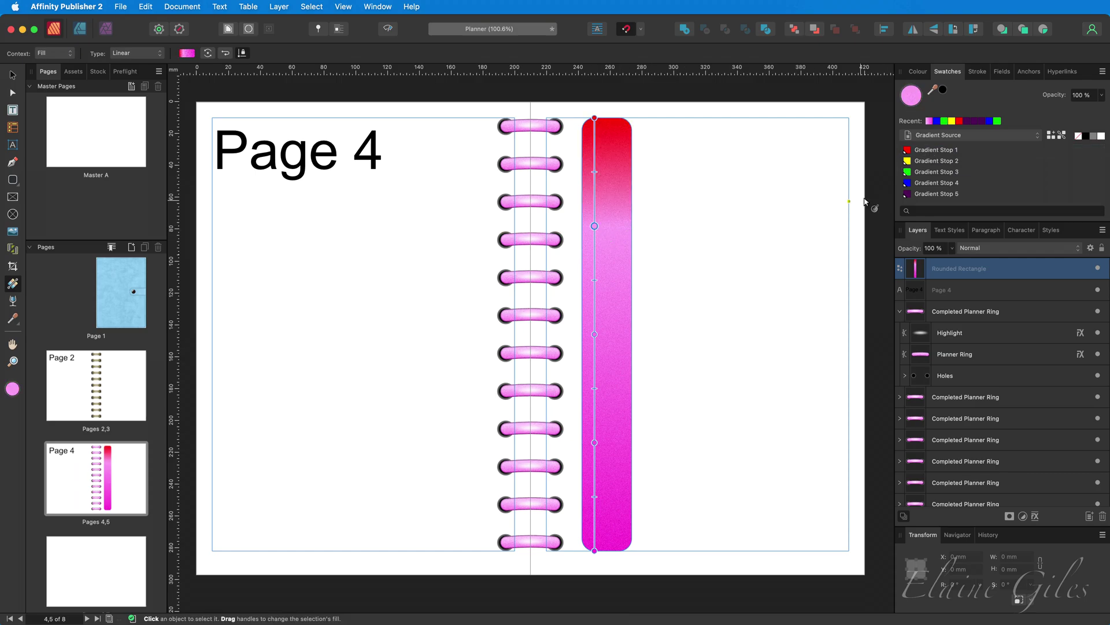
{"action": "left_click", "coordinate": [931, 165]}
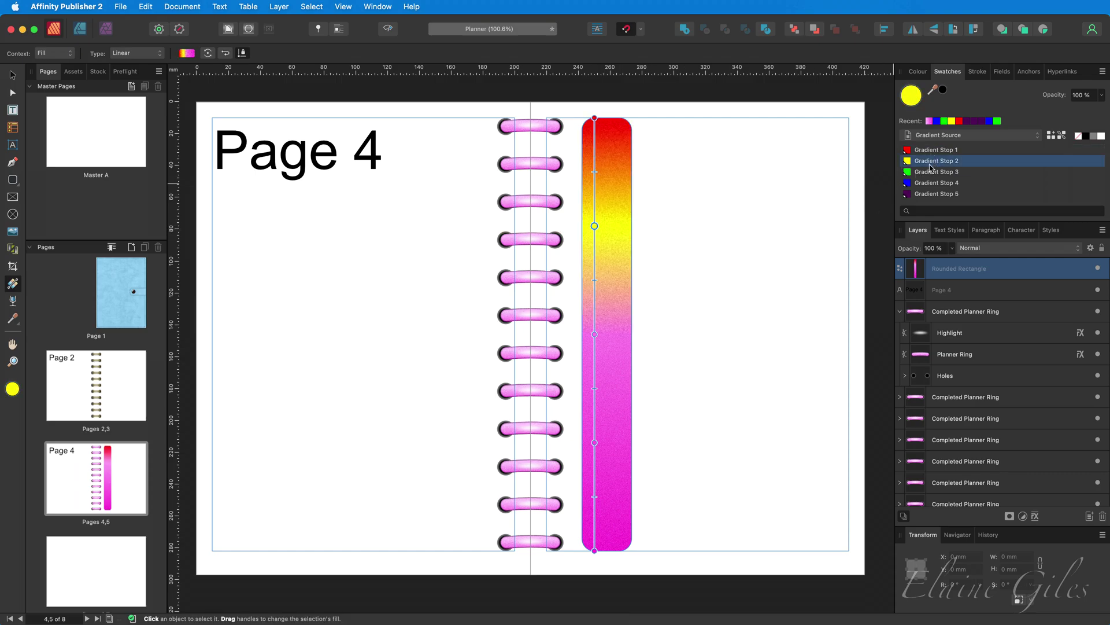
{"action": "left_click", "coordinate": [595, 334]}
{"action": "left_click", "coordinate": [933, 171]}
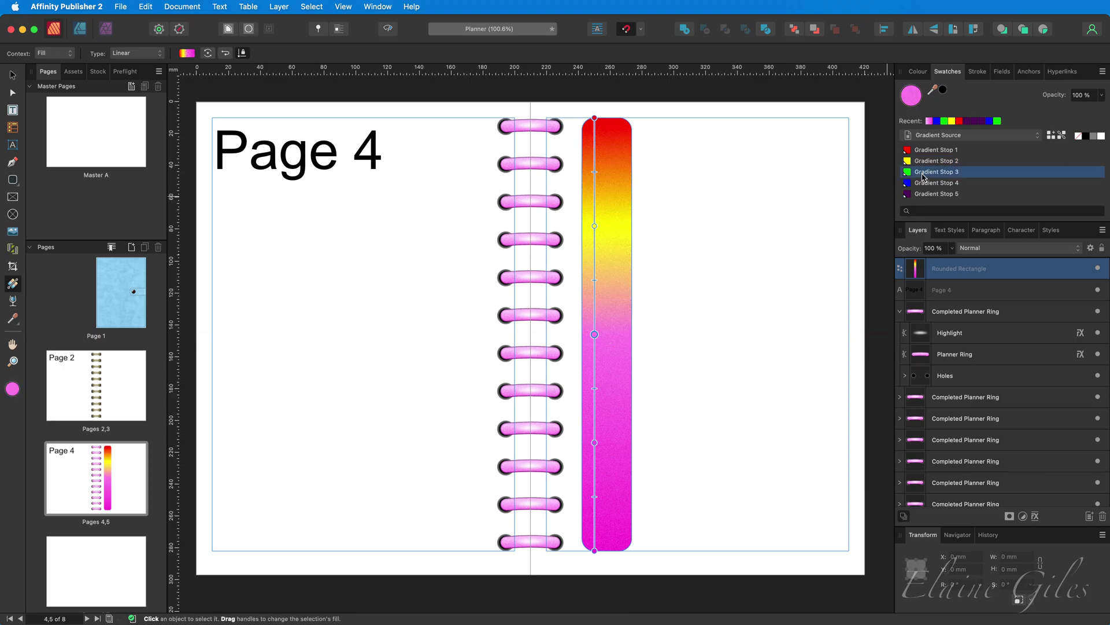
{"action": "left_click", "coordinate": [595, 442]}
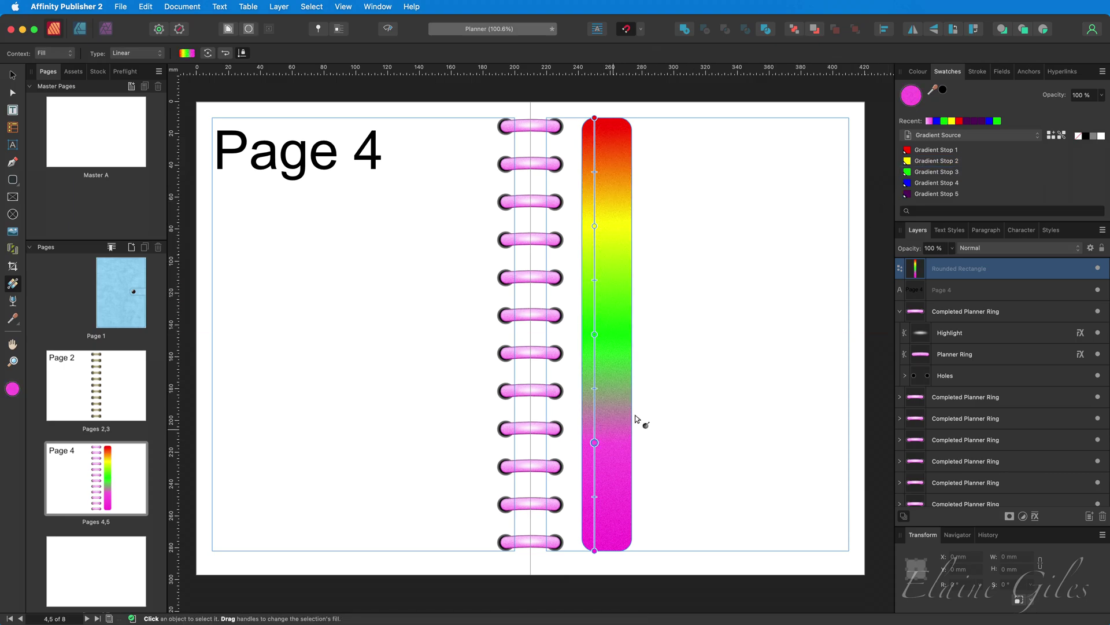
{"action": "left_click", "coordinate": [937, 184]}
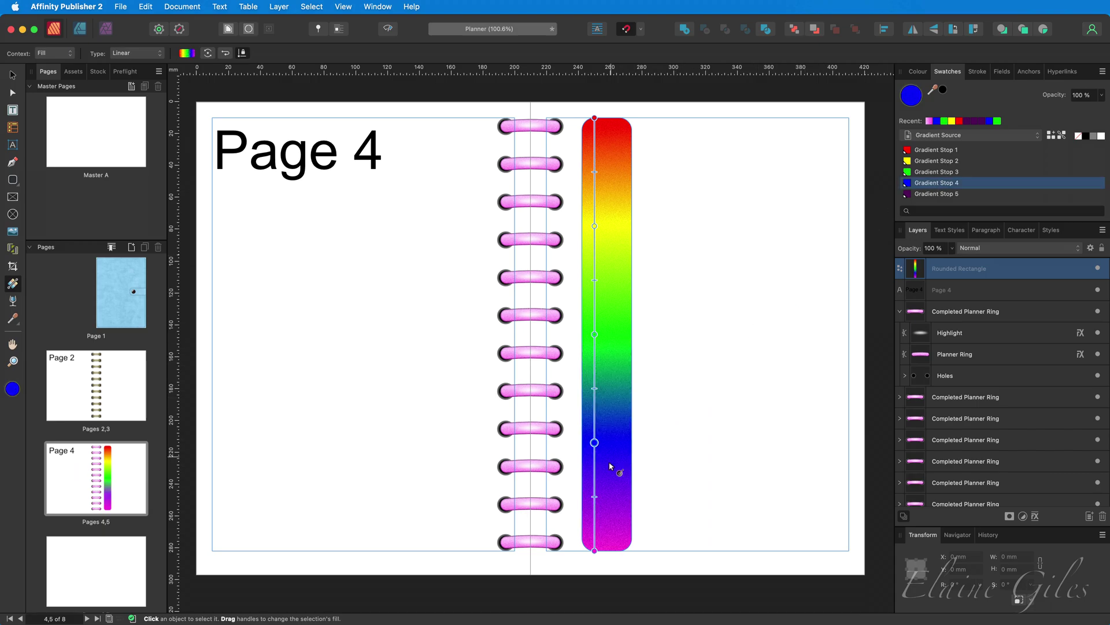
Undo an accidental extra stop, colour the bottom stop purple, and undo a blue stop move.
{"action": "left_click", "coordinate": [594, 495]}
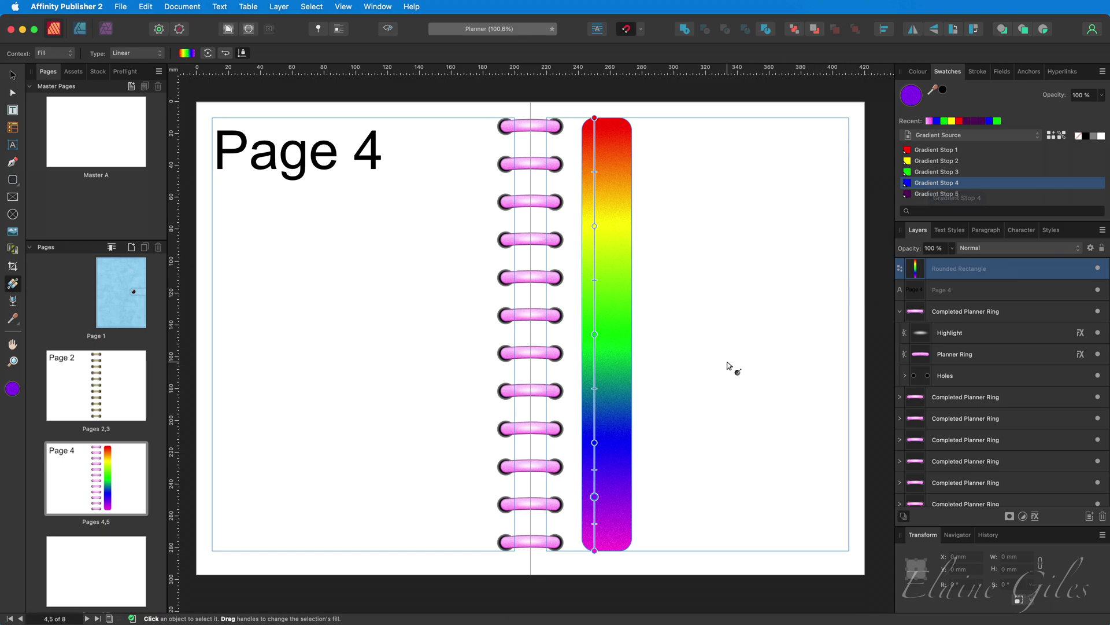
{"action": "key", "text": "super+z"}
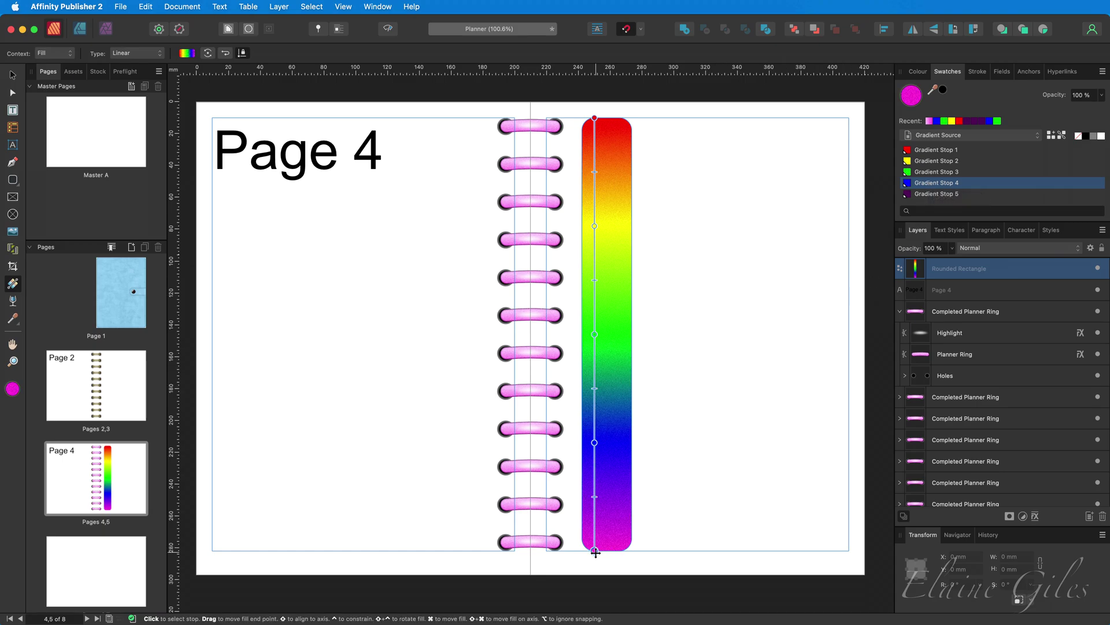
{"action": "left_click", "coordinate": [919, 195]}
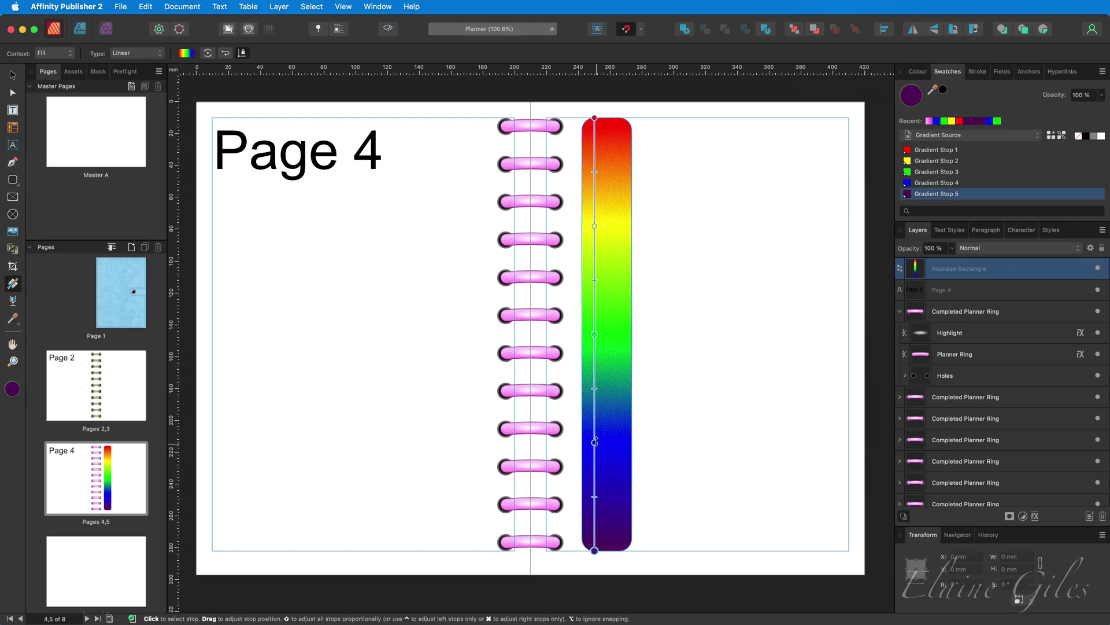
{"action": "mouse_move", "coordinate": [595, 441]}
{"action": "left_mouse_down"}
{"action": "mouse_move", "coordinate": [595, 390]}
{"action": "mouse_move", "coordinate": [595, 488]}
{"action": "mouse_move", "coordinate": [596, 451]}
{"action": "left_mouse_up"}
{"action": "key", "text": "cmd+z"}
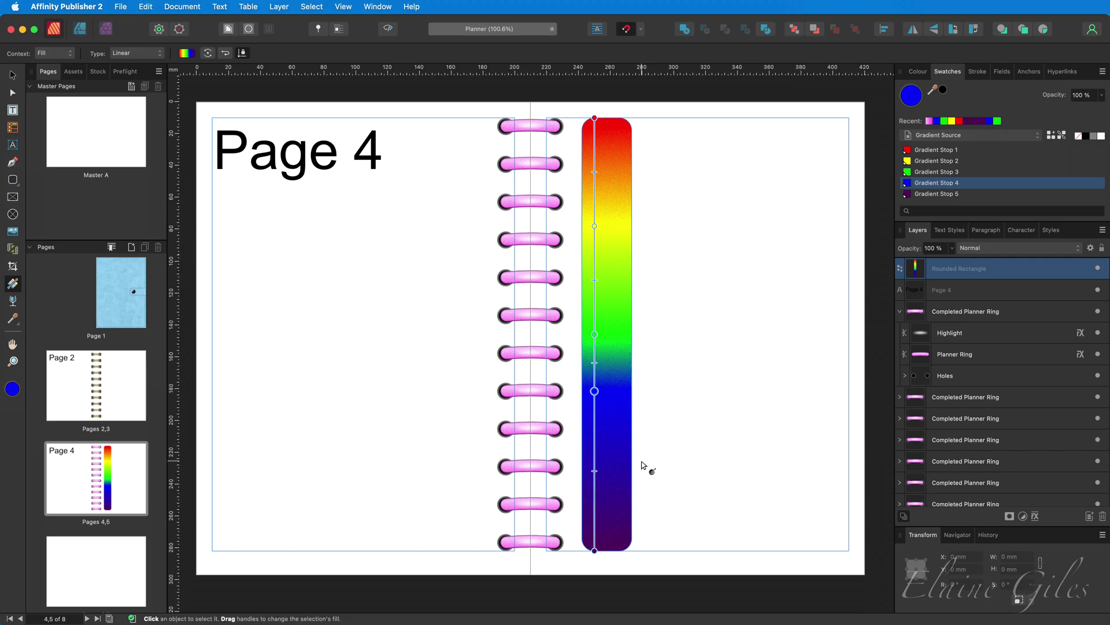
{"action": "key", "text": "super+z"}
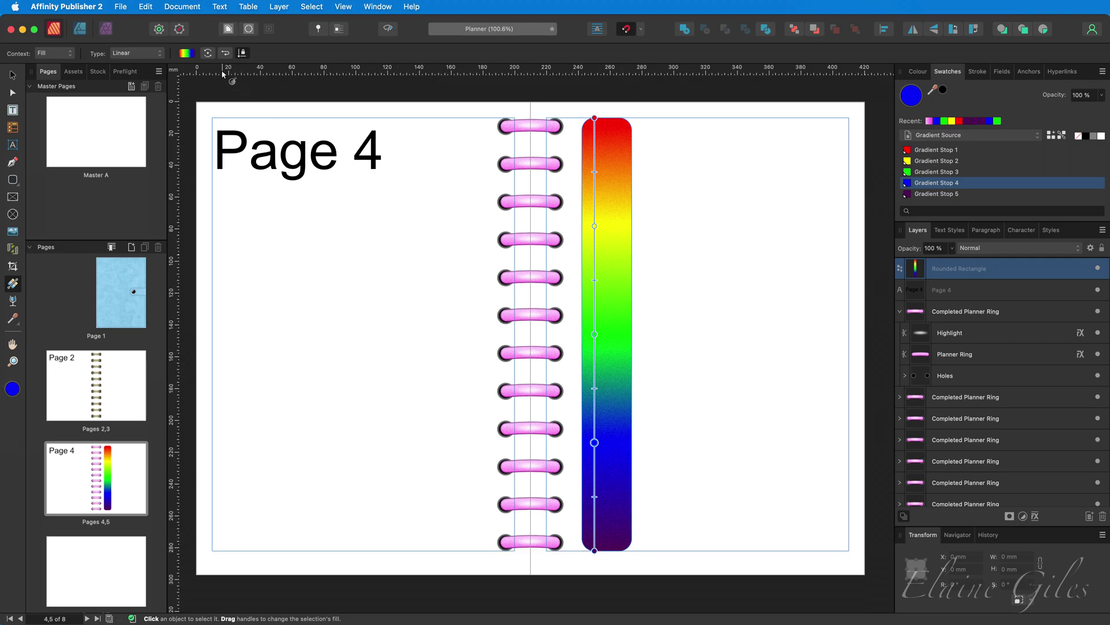
Check the yellow, green and blue stops sit at 25%, 50% and 75%, then reselect the bar.
{"action": "left_click", "coordinate": [186, 54]}
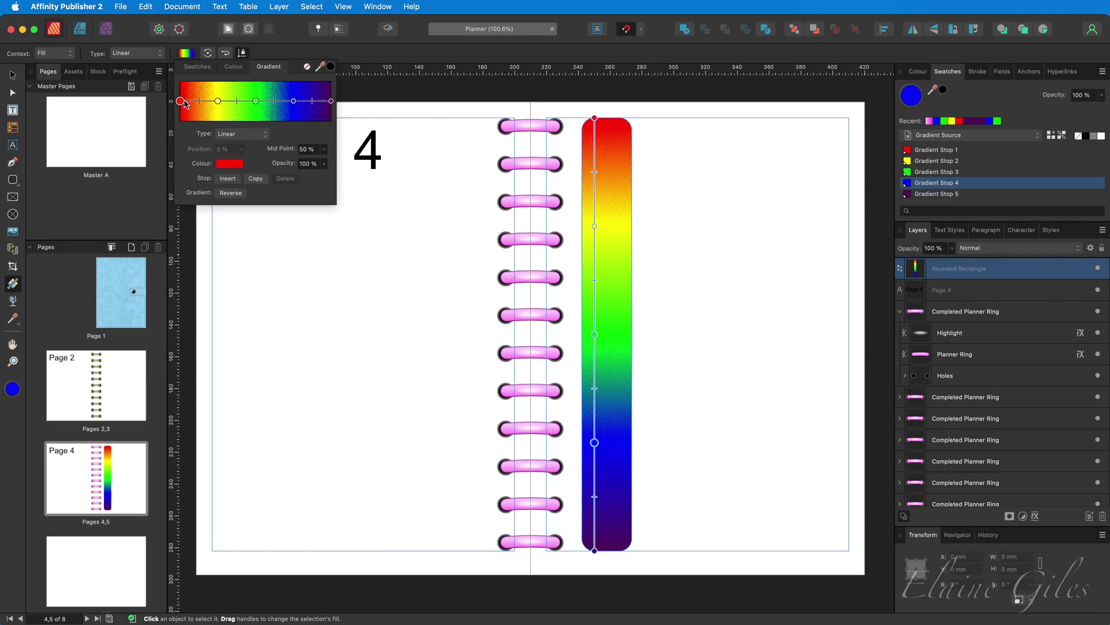
{"action": "left_click", "coordinate": [218, 102]}
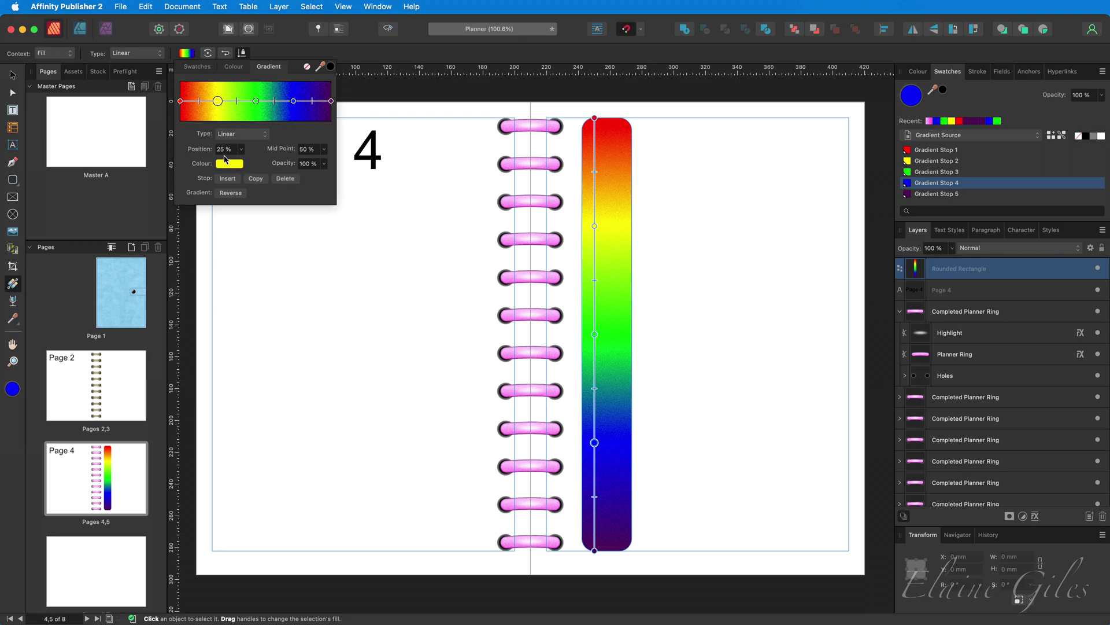
{"action": "left_click", "coordinate": [256, 101]}
{"action": "left_click", "coordinate": [294, 102]}
{"action": "left_click", "coordinate": [793, 357]}
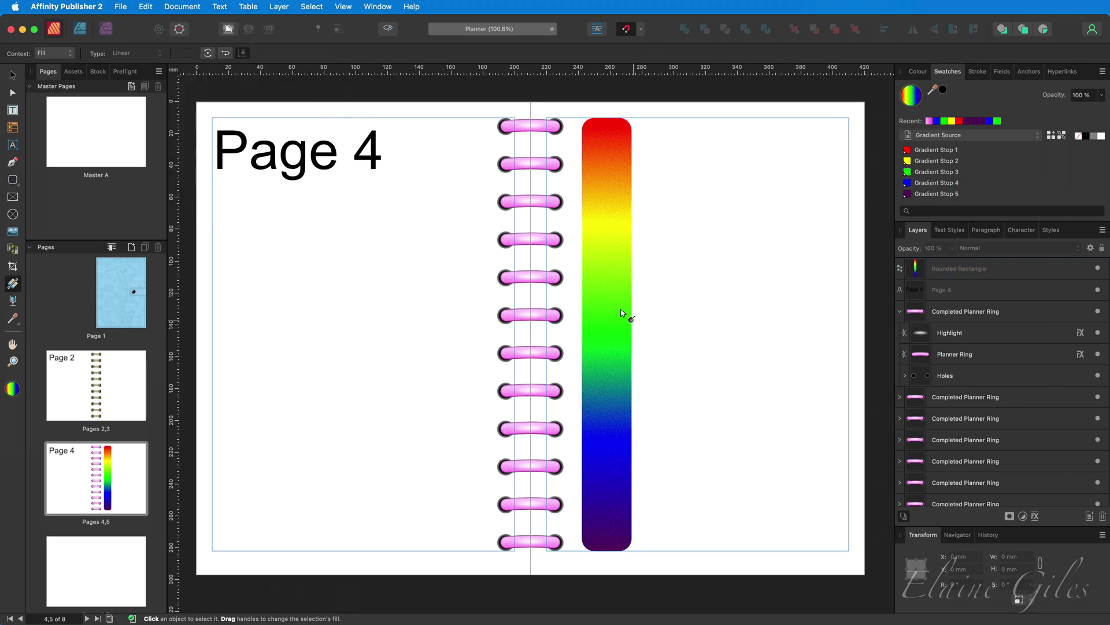
{"action": "left_click", "coordinate": [625, 269]}
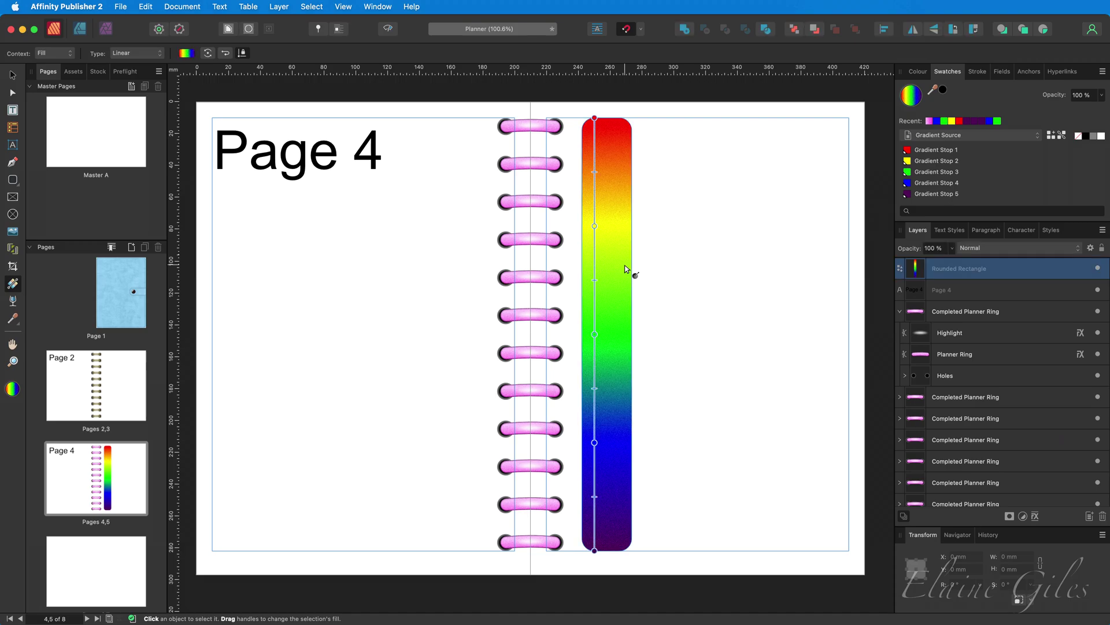
Add the bar's rainbow fill to the palette and rename the swatch to Gradient.
{"action": "left_click", "coordinate": [1055, 139]}
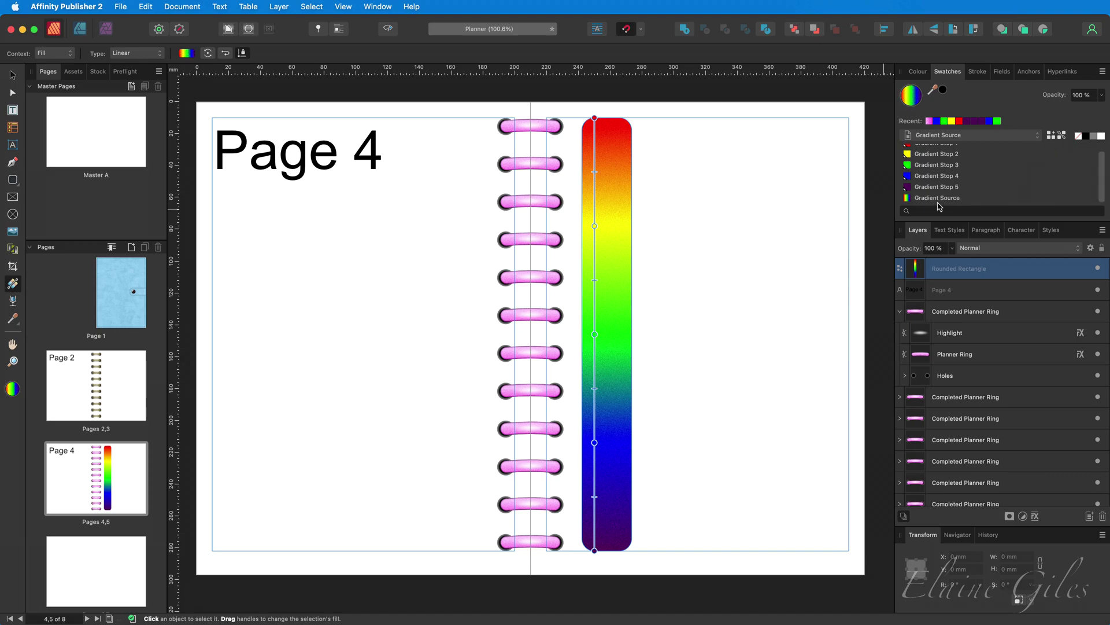
{"action": "right_click", "coordinate": [937, 199]}
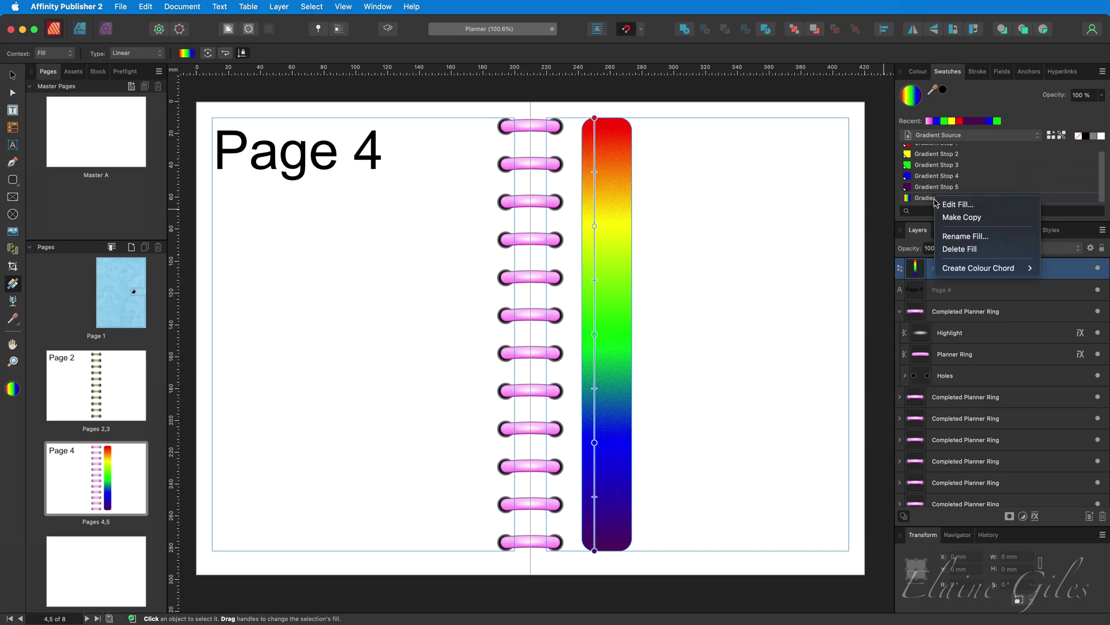
{"action": "left_click", "coordinate": [955, 236]}
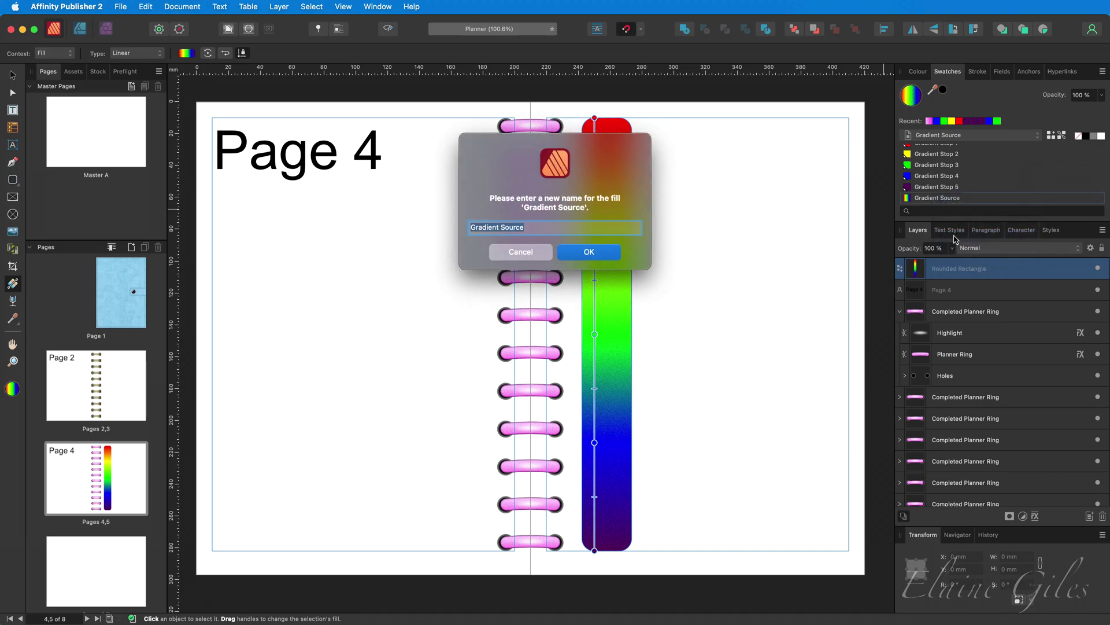
{"action": "key", "text": "Right"}
{"action": "key", "text": "alt+shift+Left"}
{"action": "key", "text": "BackSpace"}
{"action": "key", "text": "BackSpace"}
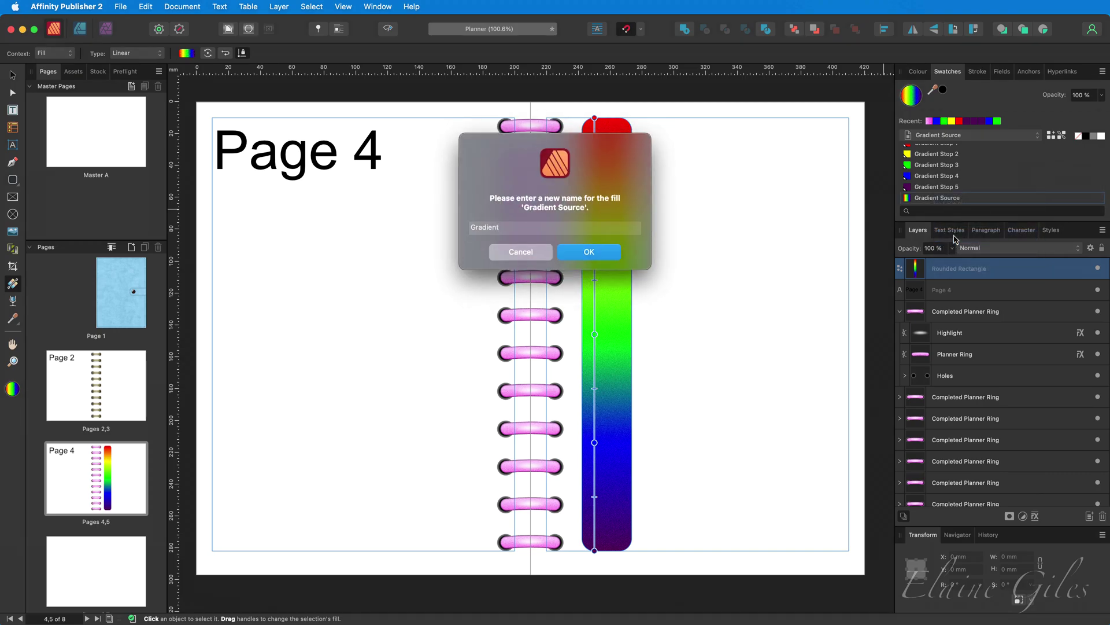
{"action": "key", "text": "Return"}
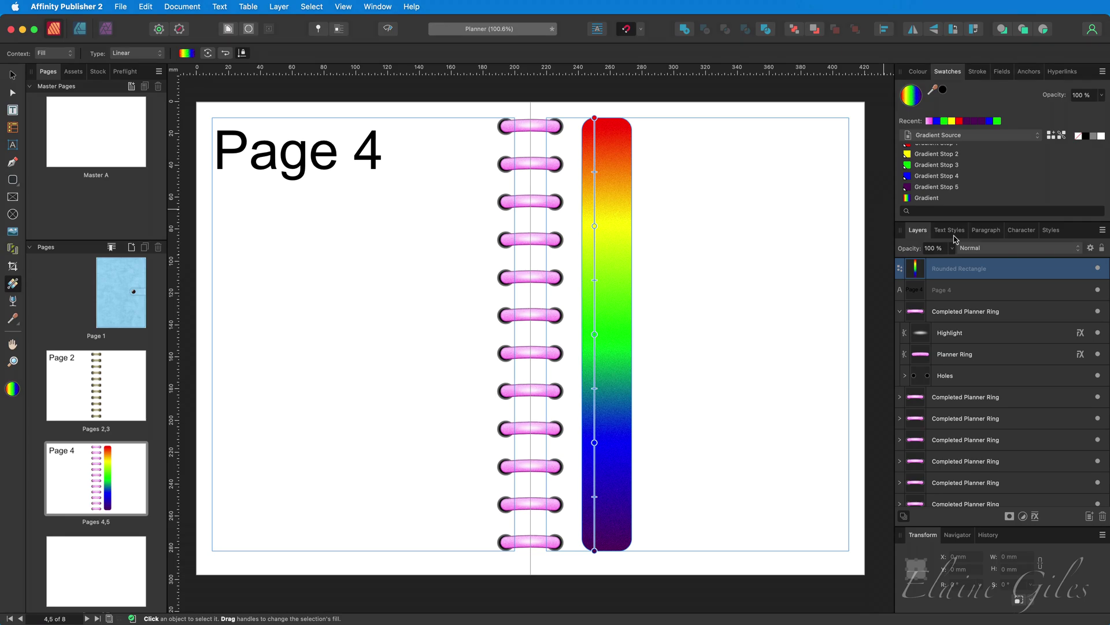
Reapply the Gradient swatch to the bar after it briefly turned purple.
{"action": "right_click", "coordinate": [938, 202]}
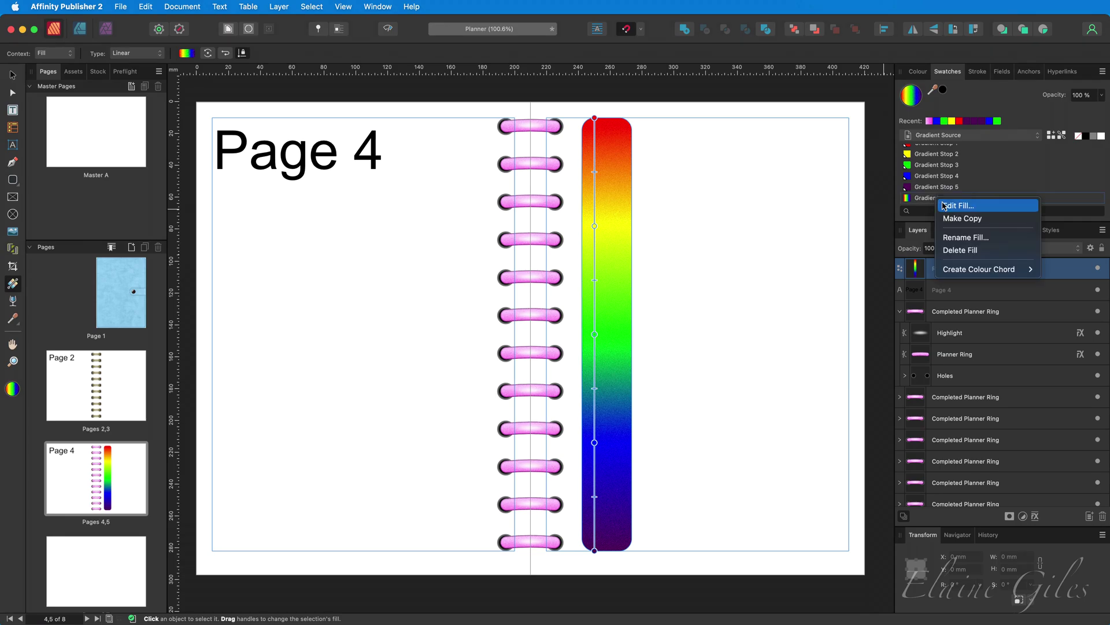
{"action": "left_click", "coordinate": [961, 208]}
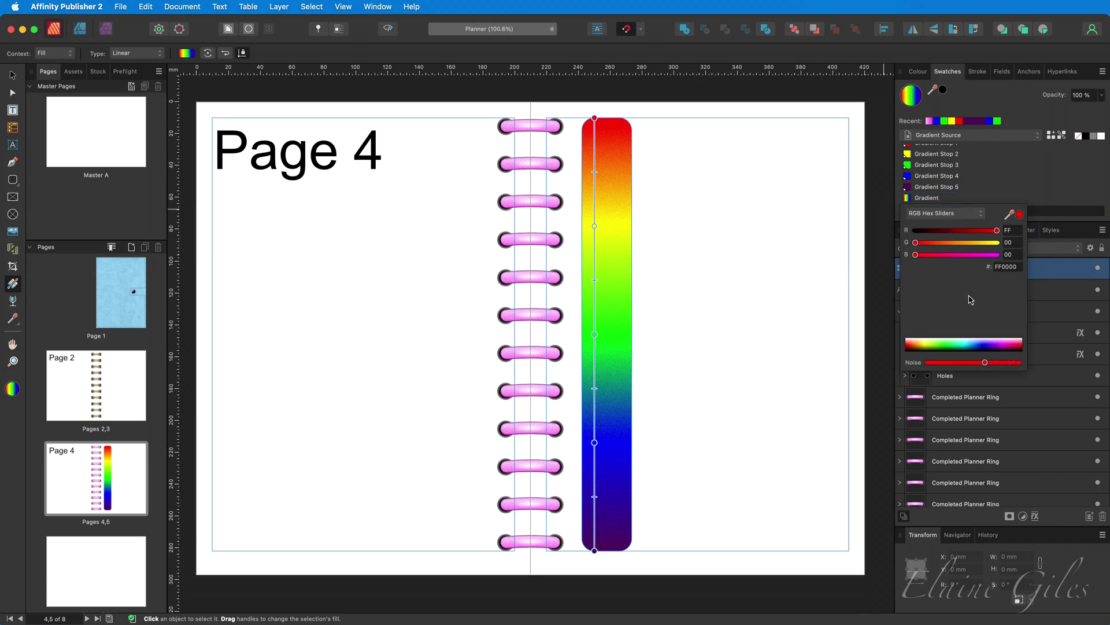
{"action": "left_click", "coordinate": [1068, 187]}
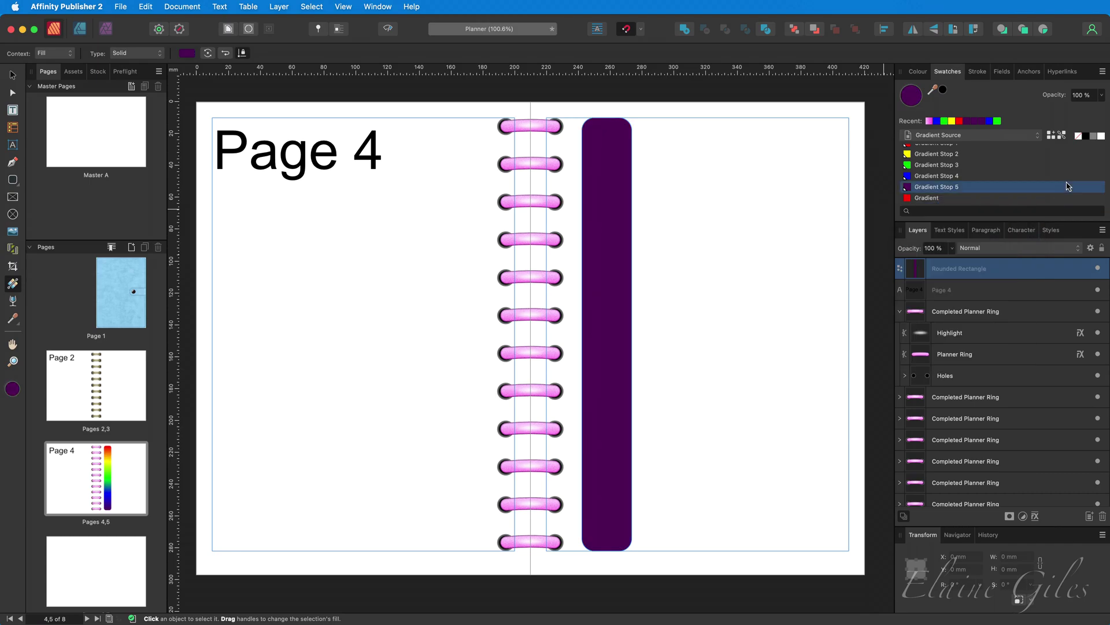
{"action": "left_click", "coordinate": [949, 200]}
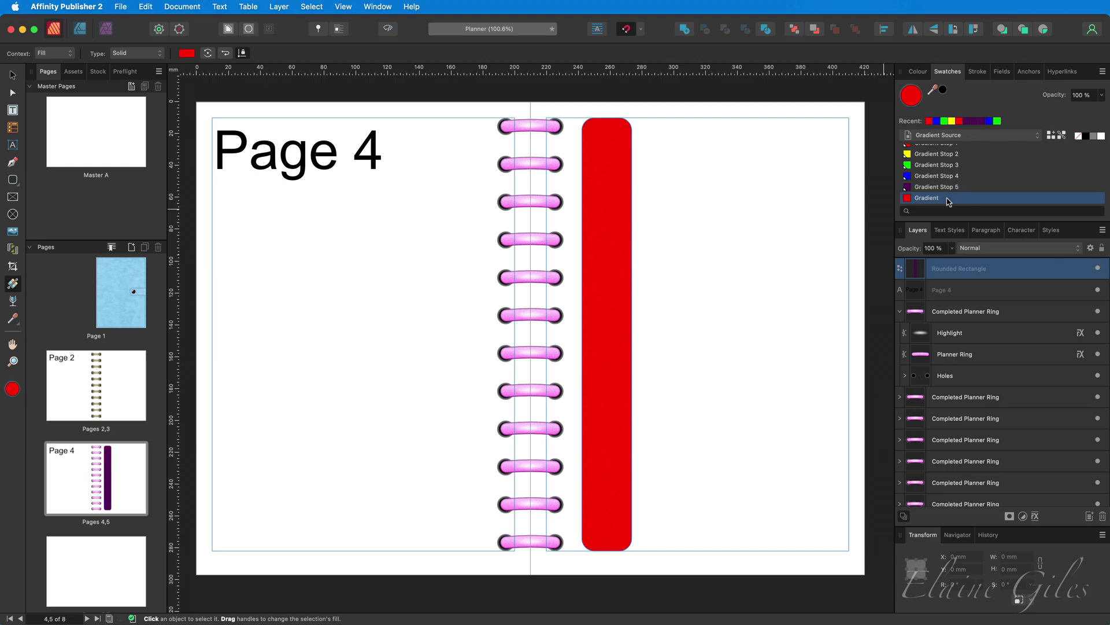
{"action": "left_click", "coordinate": [949, 200]}
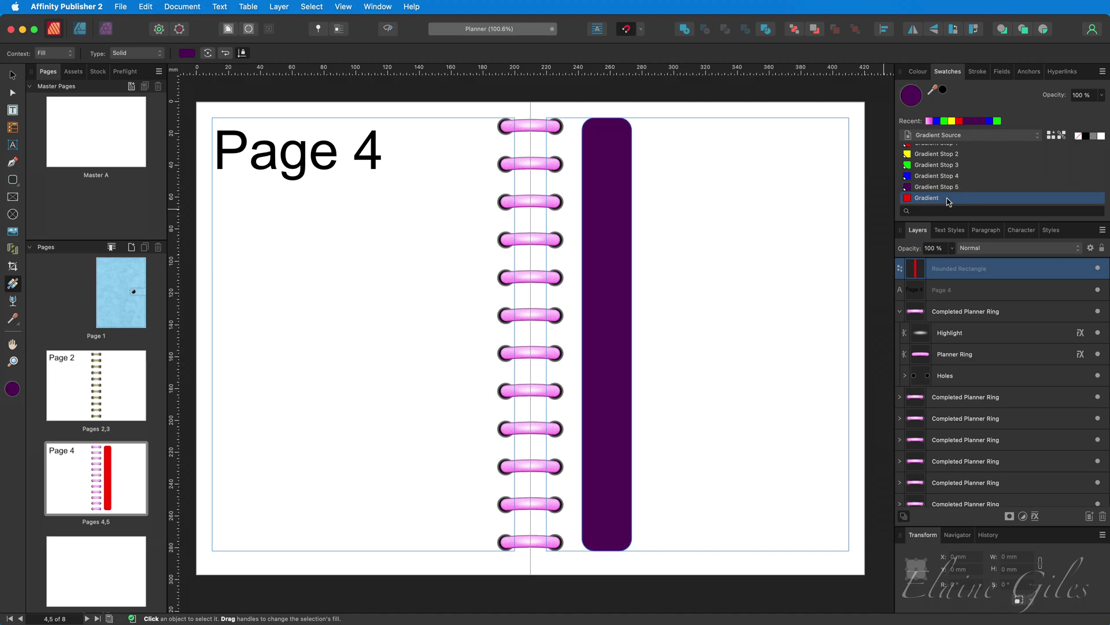
{"action": "left_click", "coordinate": [949, 200]}
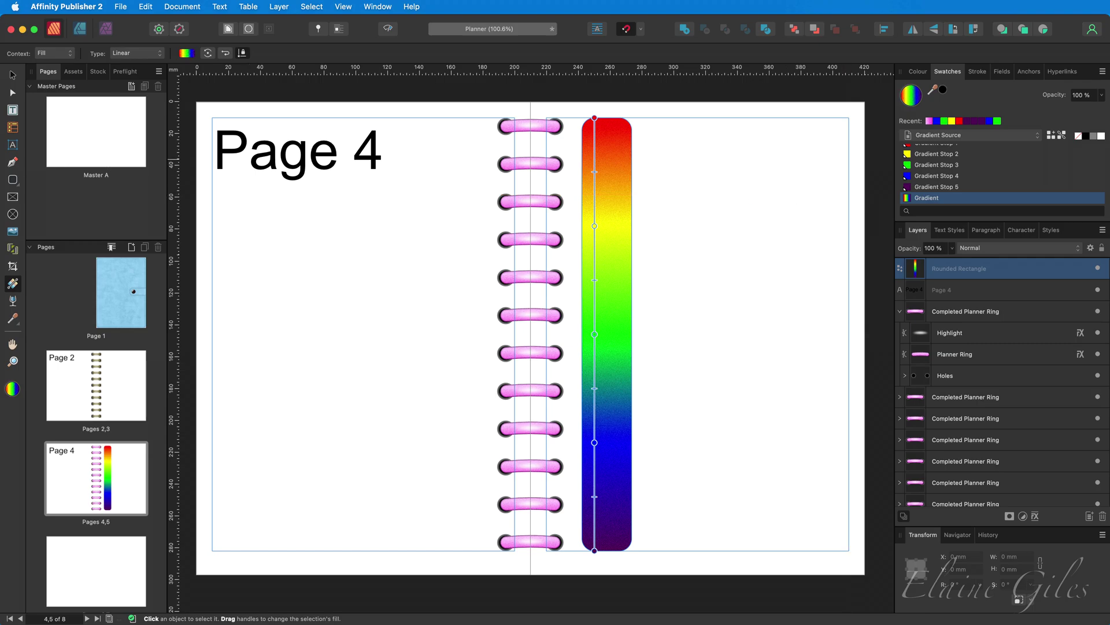
{"action": "left_click", "coordinate": [12, 180]}
Draw a second rainbow bar to the right, then delete it and the original bar.
{"action": "left_click_drag", "start_coordinate": [674, 141], "coordinate": [729, 526]}
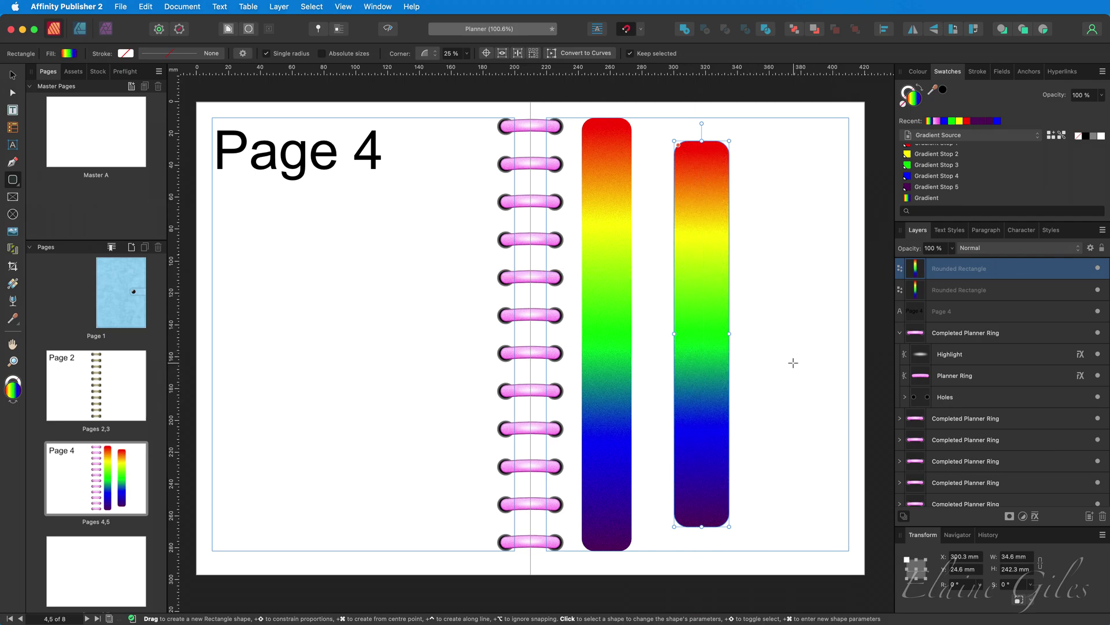
{"action": "left_click", "coordinate": [13, 76]}
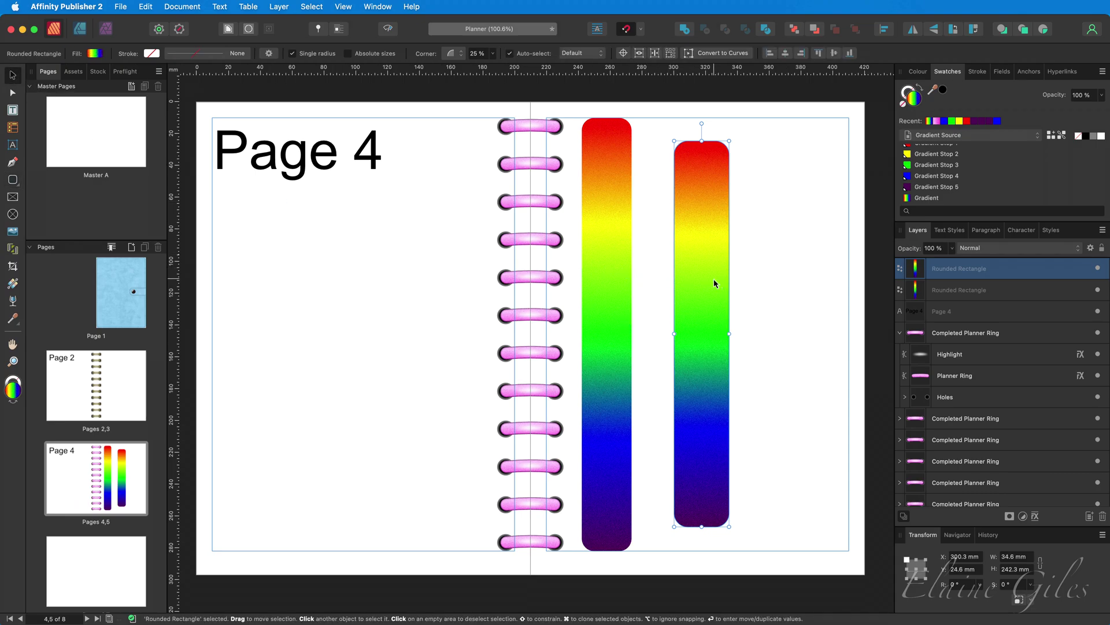
{"action": "key", "text": "Delete"}
{"action": "left_click", "coordinate": [617, 271]}
{"action": "key", "text": "Delete"}
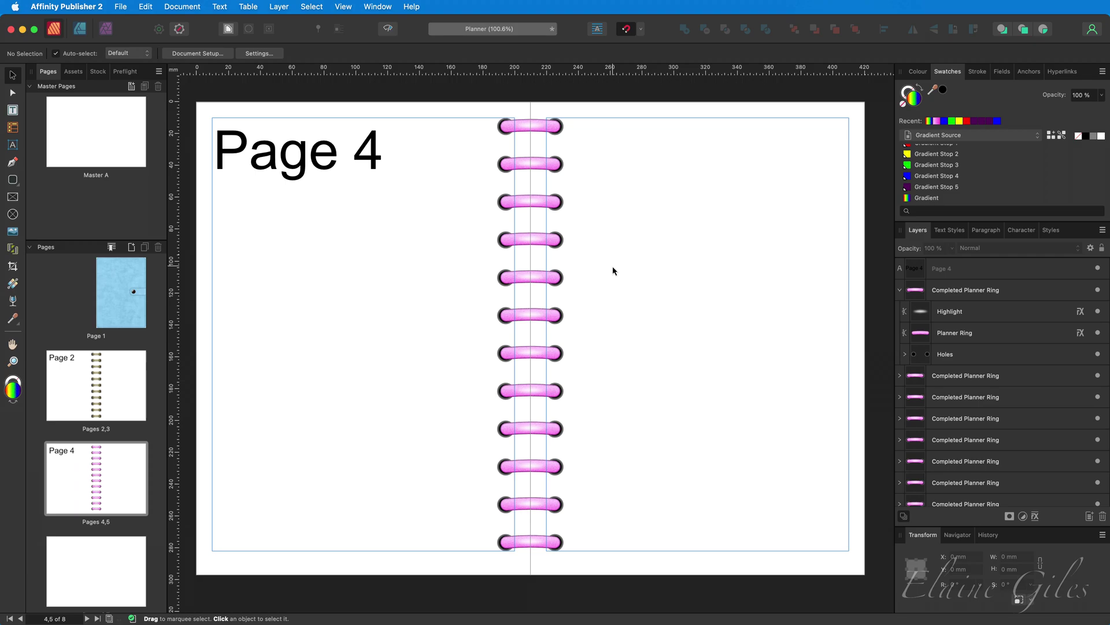
Open the States panel and review the Planner Rings query, keeping its scope at Spread.
{"action": "left_click", "coordinate": [378, 6]}
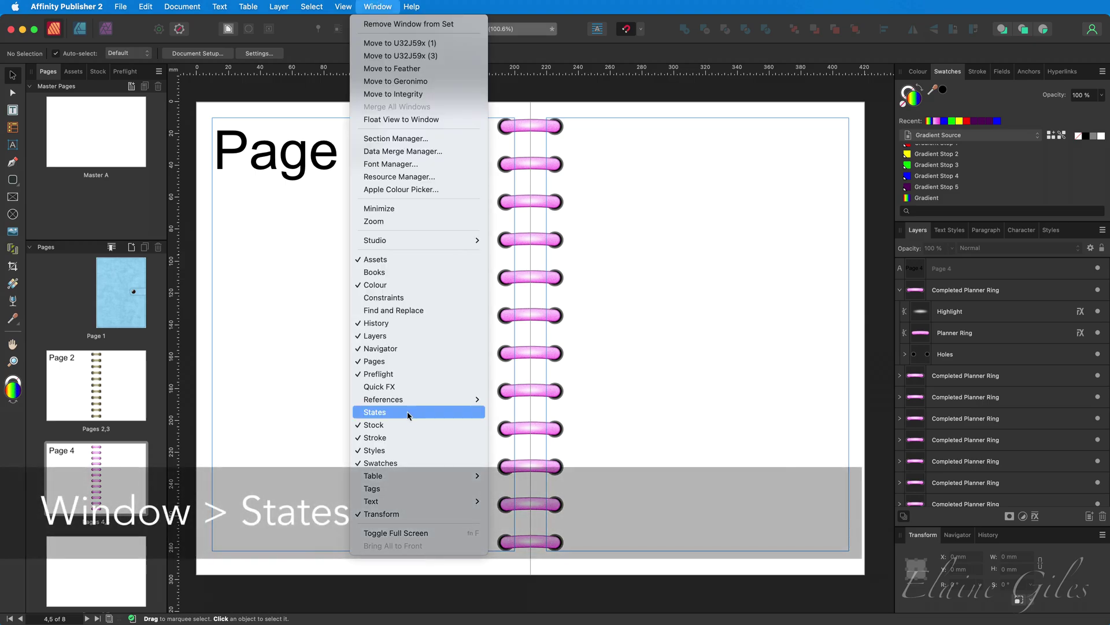
{"action": "left_click", "coordinate": [408, 416]}
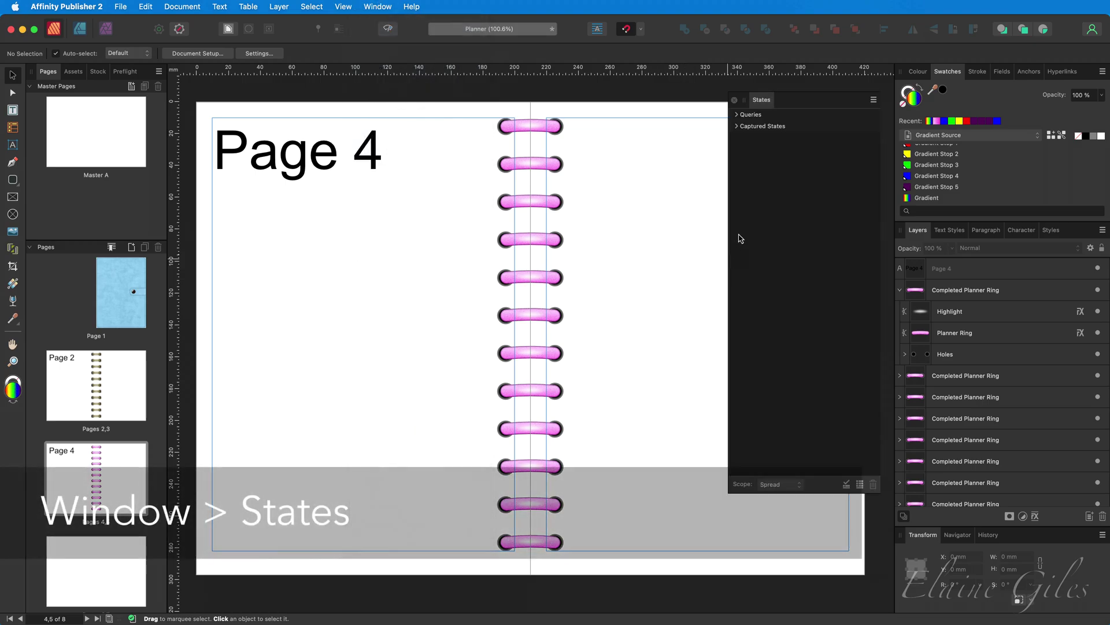
{"action": "left_click", "coordinate": [736, 115]}
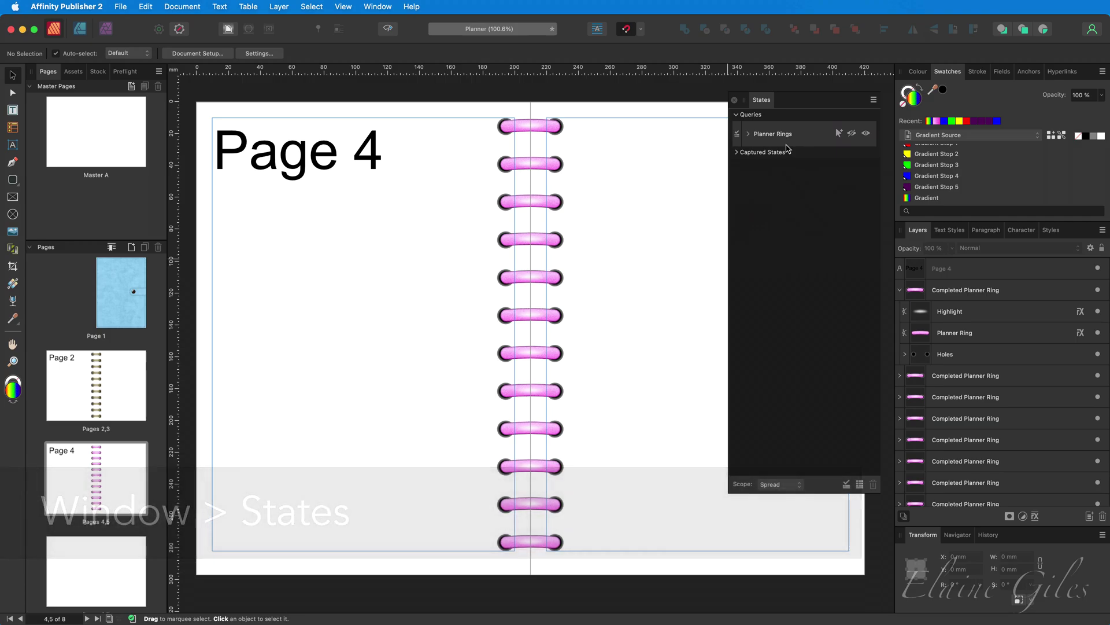
{"action": "left_click", "coordinate": [749, 134]}
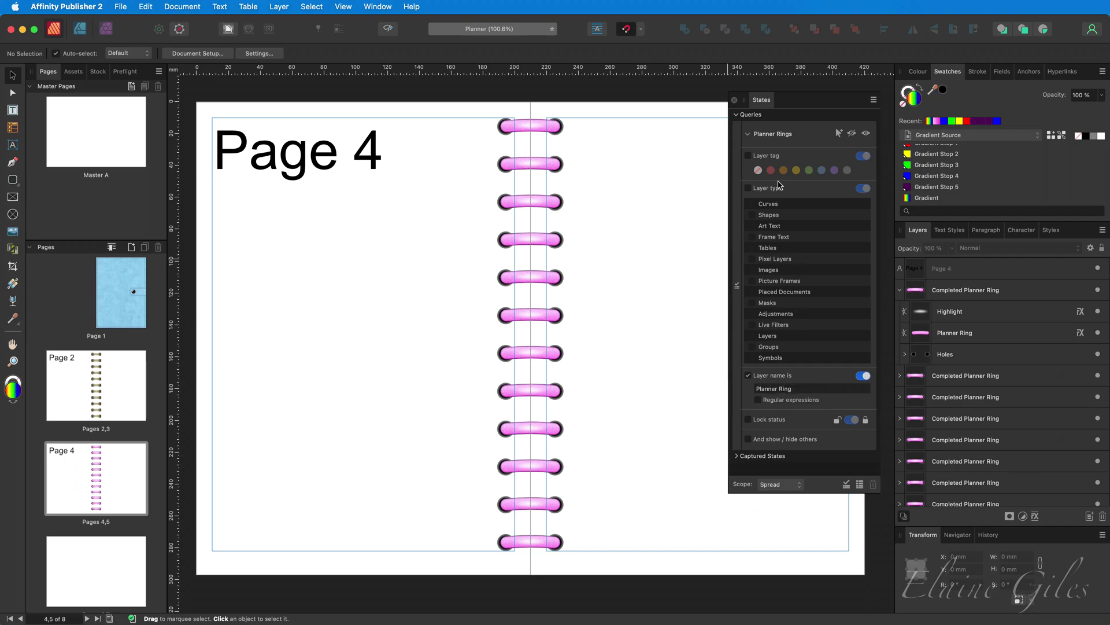
{"action": "left_click", "coordinate": [749, 134]}
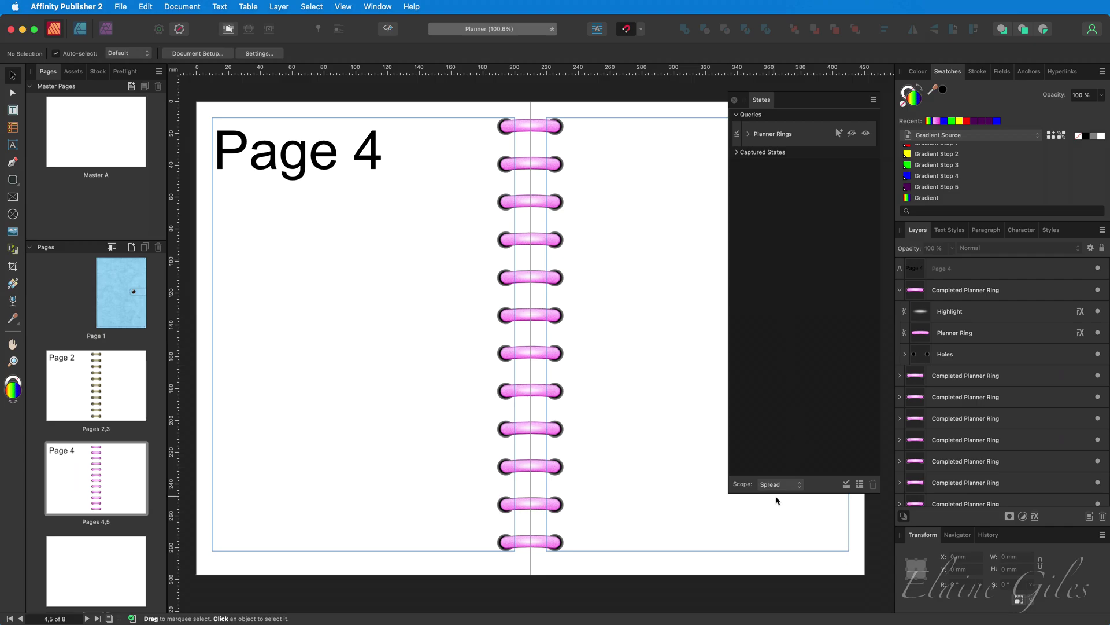
{"action": "left_click", "coordinate": [799, 486]}
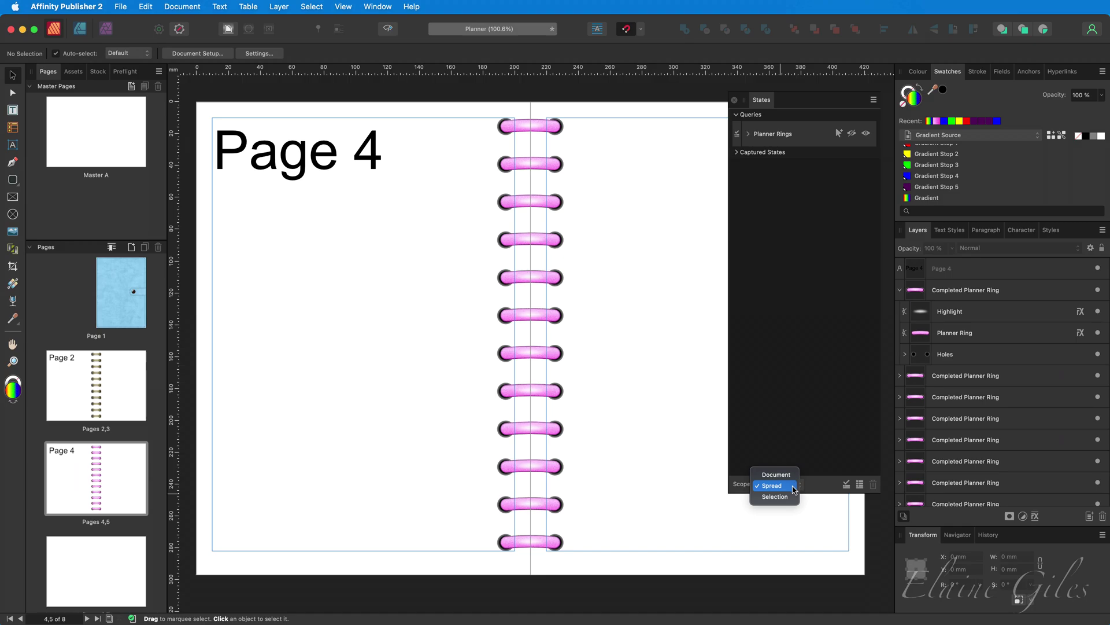
{"action": "left_click", "coordinate": [794, 490]}
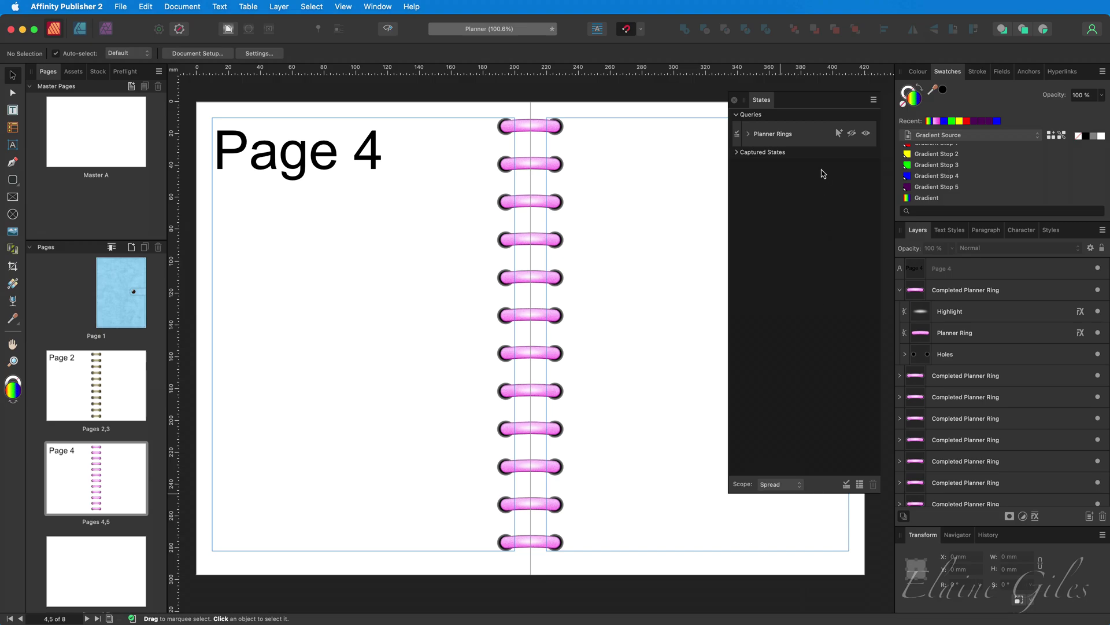
Select all 12 rings through the Planner Rings query, check them in Layers, then close States.
{"action": "left_click", "coordinate": [839, 134]}
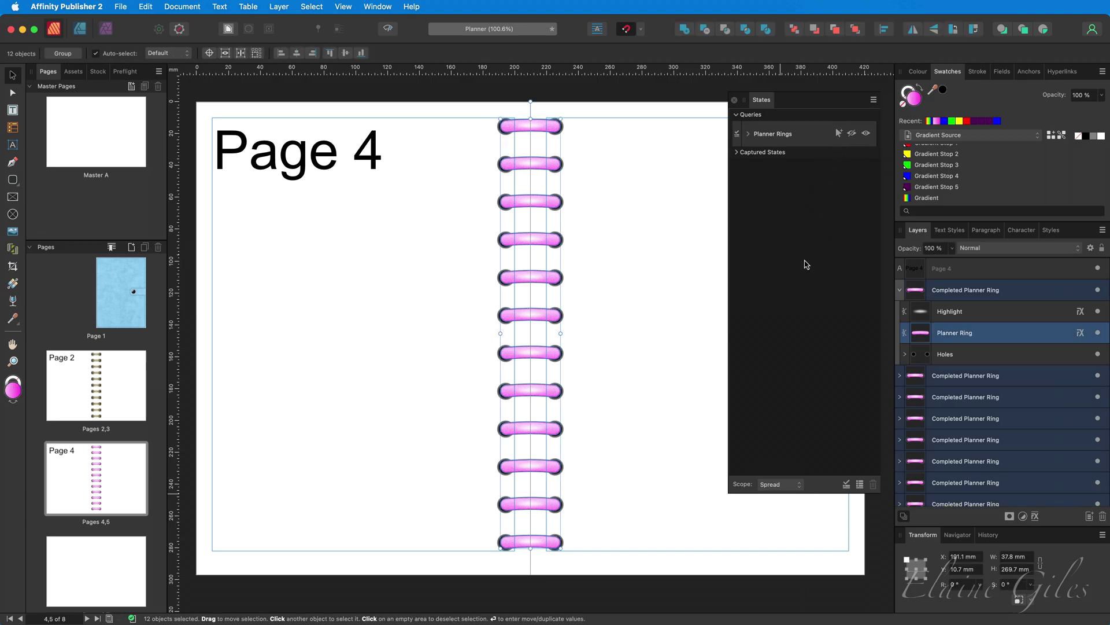
{"action": "left_click", "coordinate": [900, 291]}
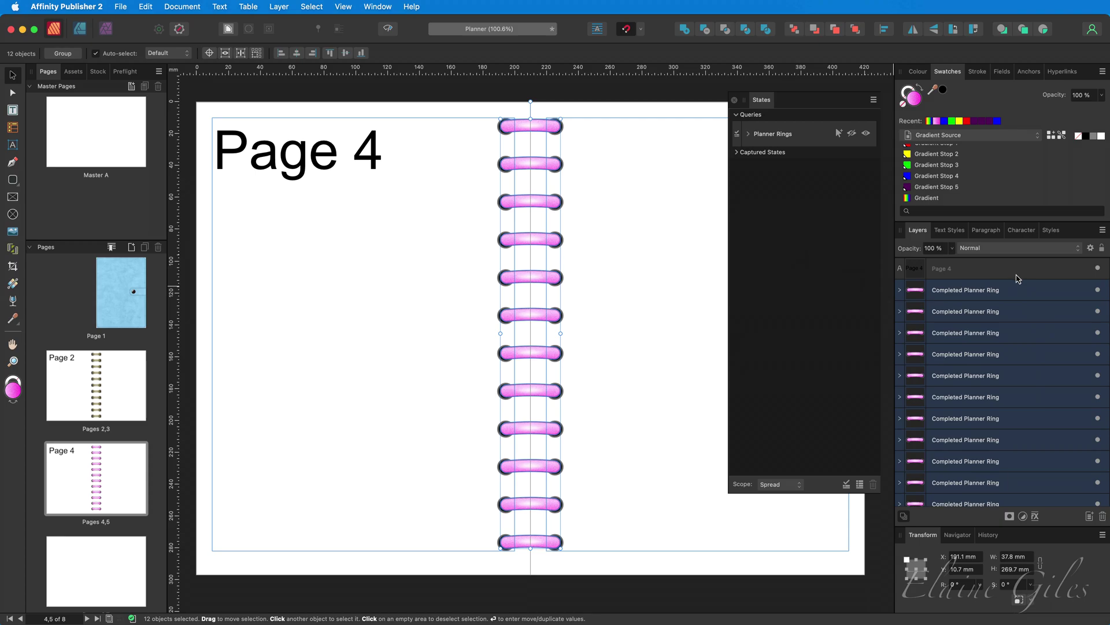
{"action": "scroll", "coordinate": [1055, 424], "scroll_direction": "down", "scroll_amount": 1}
{"action": "scroll", "coordinate": [1055, 424], "scroll_direction": "up", "scroll_amount": 1}
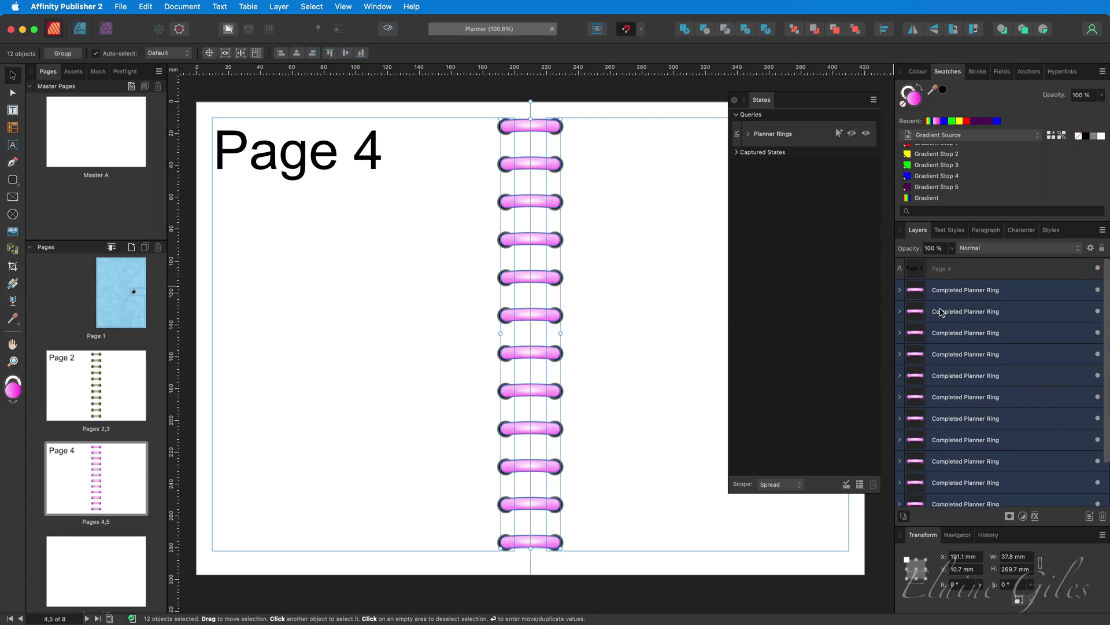
{"action": "left_click", "coordinate": [900, 291]}
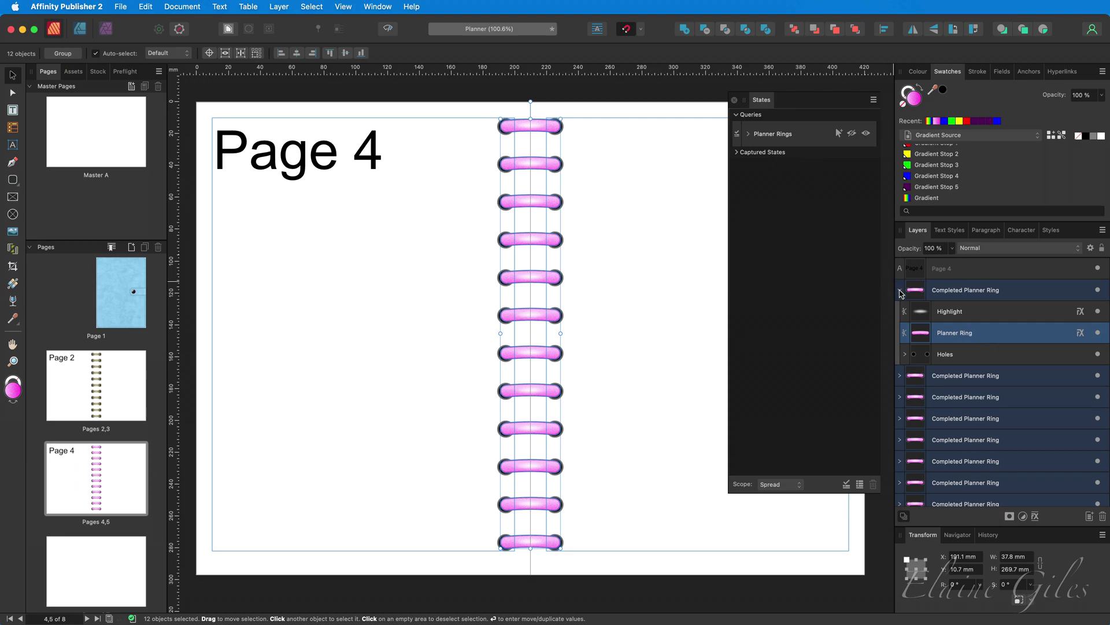
{"action": "left_click", "coordinate": [900, 291]}
{"action": "left_click", "coordinate": [734, 100]}
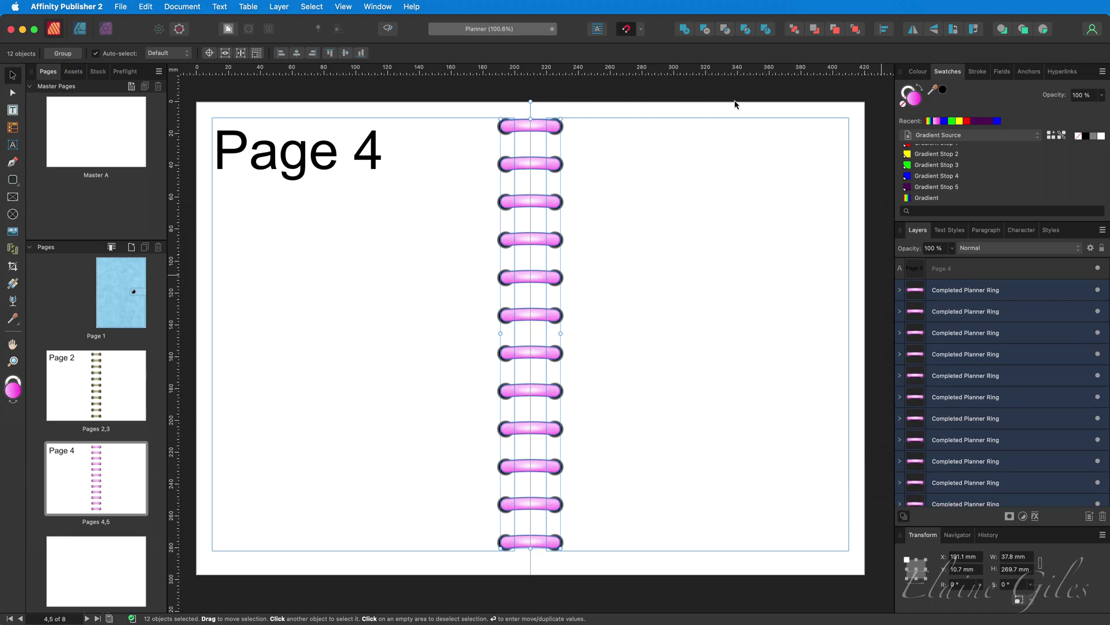
Apply the Gradient swatch as the fill of the 12 selected rings.
{"action": "left_click", "coordinate": [927, 198]}
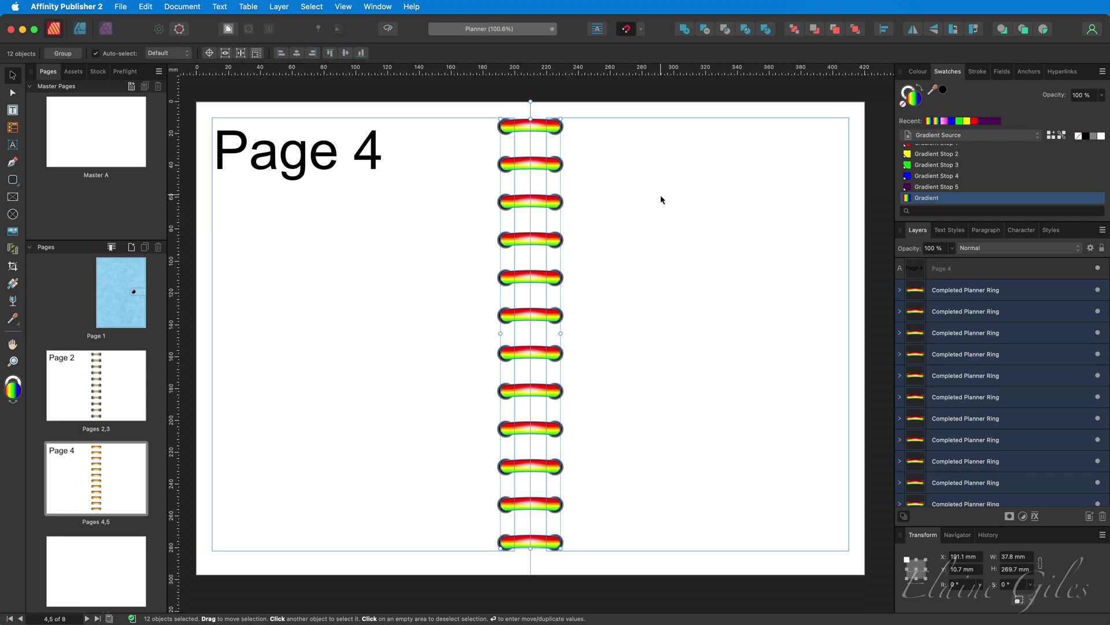
Drag one linear gradient from the top ring to the bottom ring, red at top, purple at bottom.
{"action": "left_click", "coordinate": [14, 285]}
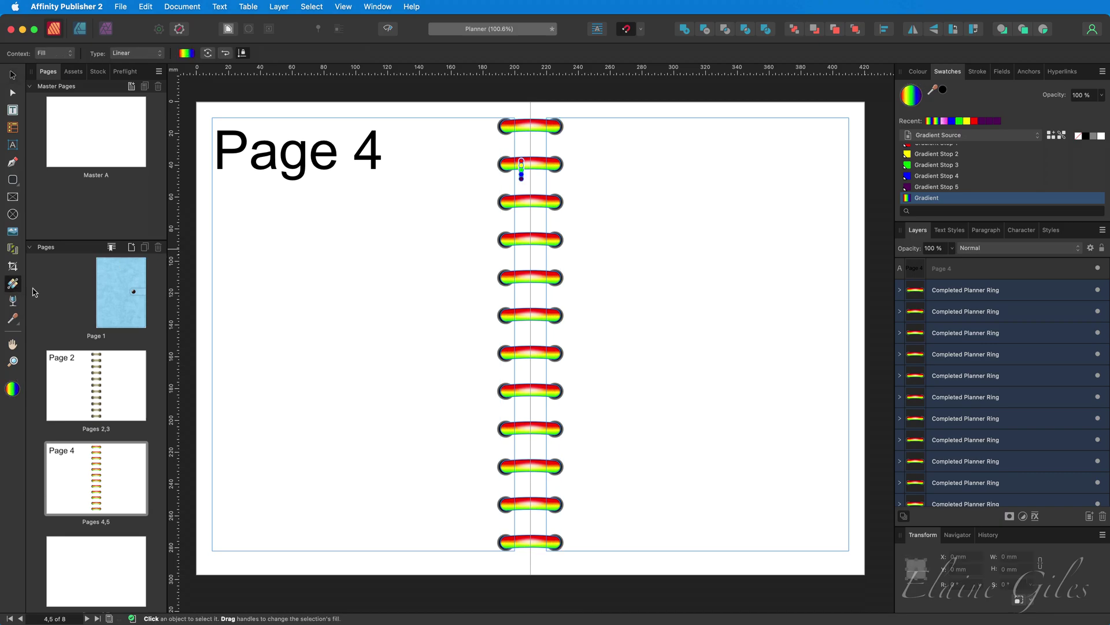
{"action": "left_click_drag", "start_coordinate": [527, 172], "coordinate": [530, 168]}
{"action": "scroll", "coordinate": [528, 168], "scroll_direction": "up", "scroll_amount": 10}
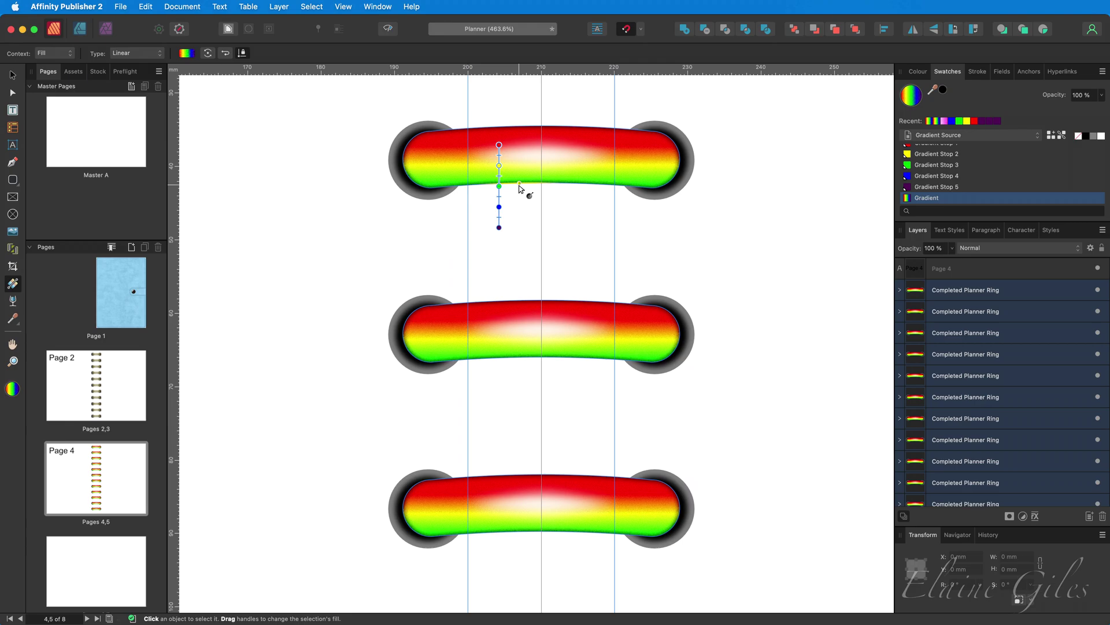
{"action": "key", "text": "super+0"}
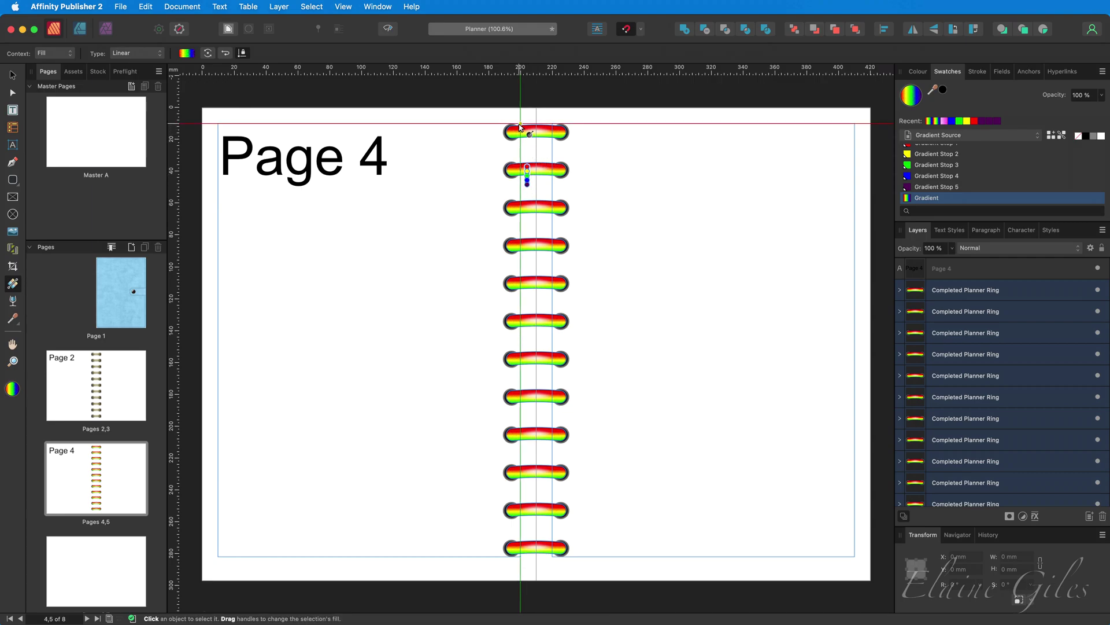
{"action": "left_click_drag", "start_coordinate": [520, 125], "coordinate": [520, 558]}
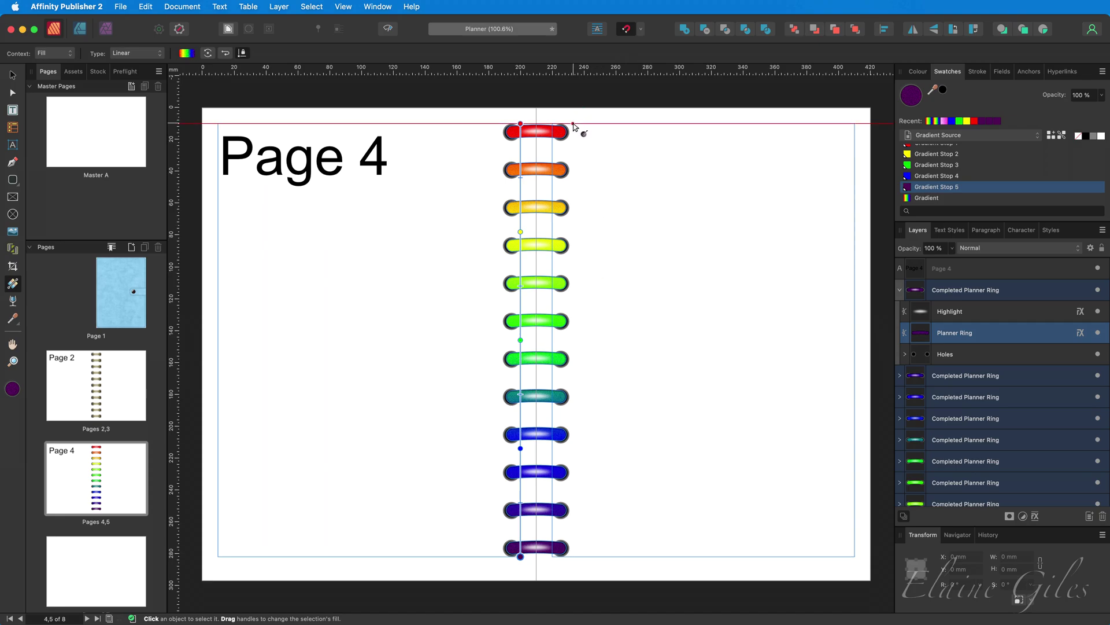
{"action": "left_click_drag", "start_coordinate": [573, 124], "coordinate": [570, 559]}
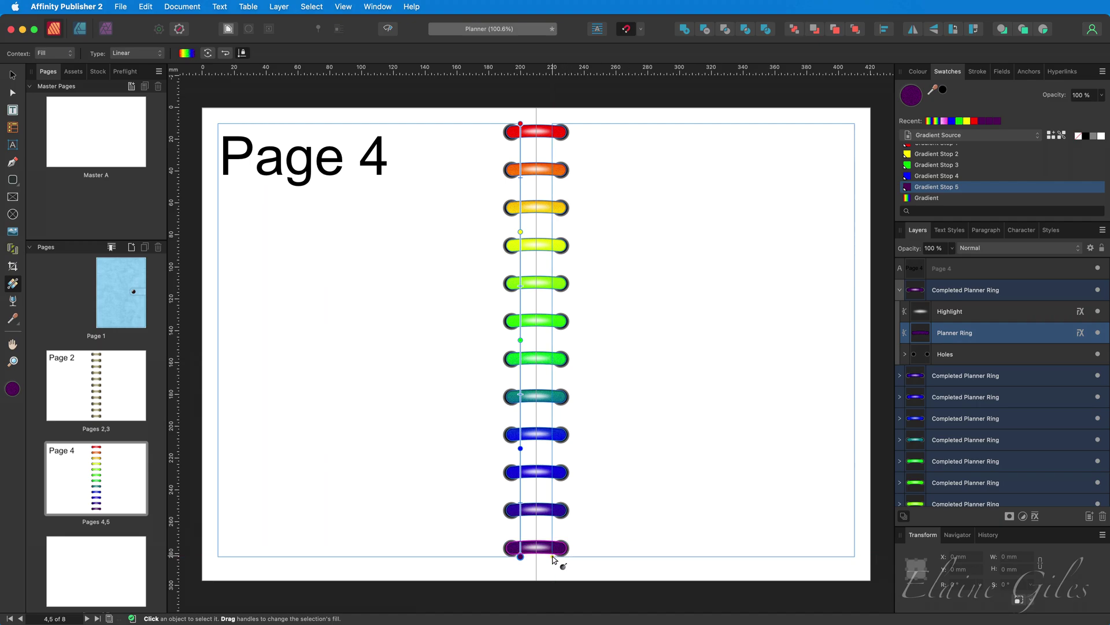
{"action": "left_click_drag", "start_coordinate": [552, 557], "coordinate": [553, 124]}
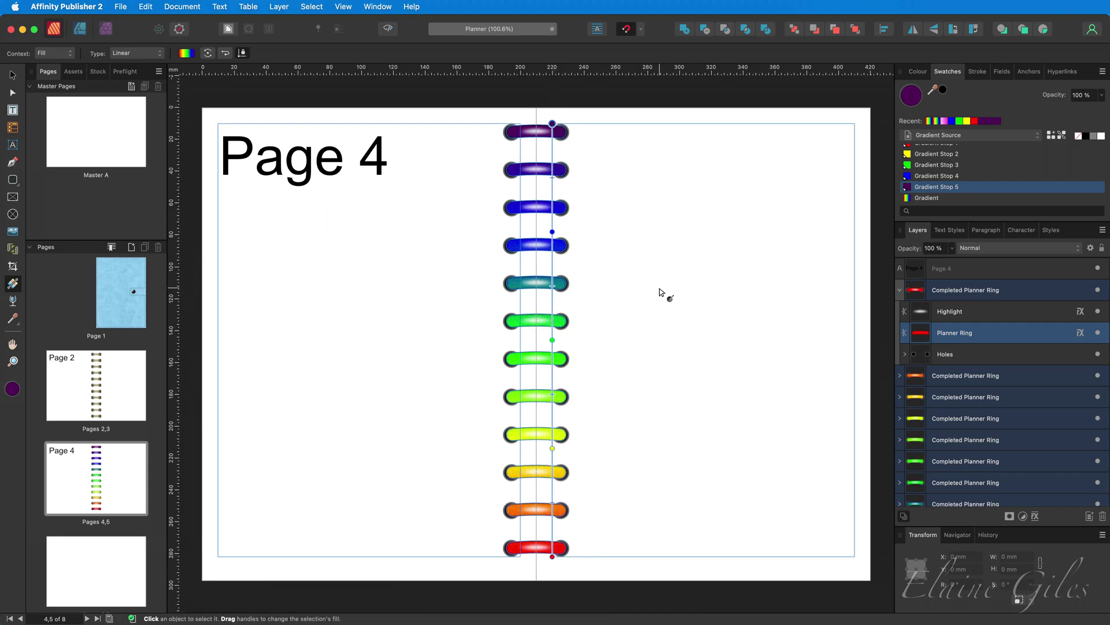
{"action": "left_click_drag", "start_coordinate": [520, 124], "coordinate": [505, 399]}
{"action": "left_click_drag", "start_coordinate": [520, 539], "coordinate": [521, 557]}
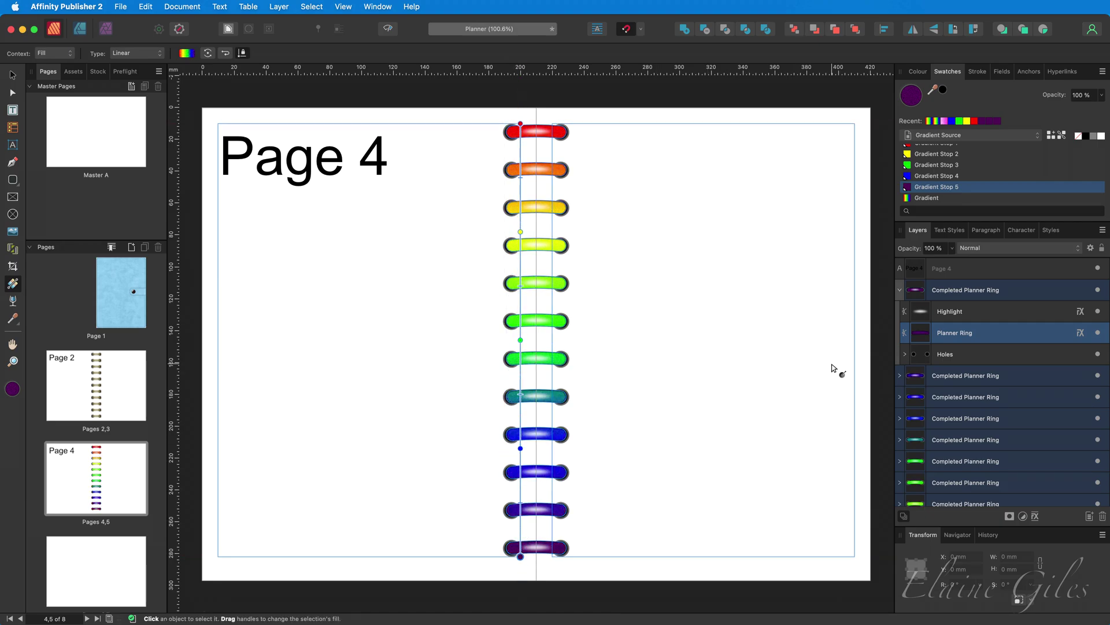
From the Gradients palette, try Orange to Purple, Red to Blue, Pastels and Yellow to Red, then apply Red to Purple.
{"action": "left_click", "coordinate": [1038, 136]}
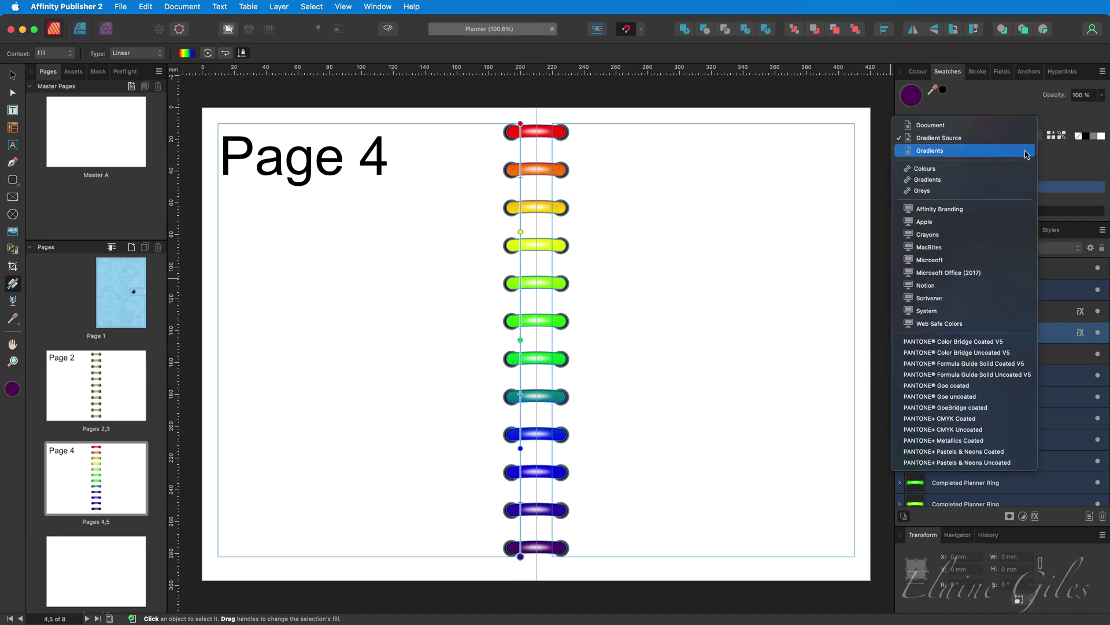
{"action": "left_click", "coordinate": [1027, 151]}
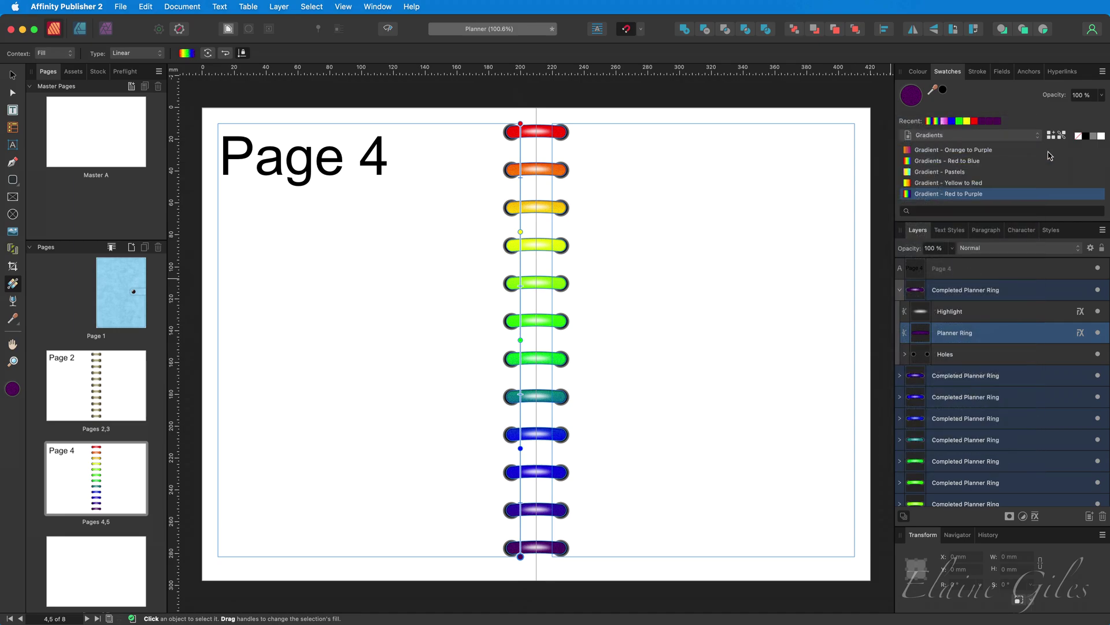
{"action": "left_click", "coordinate": [979, 152]}
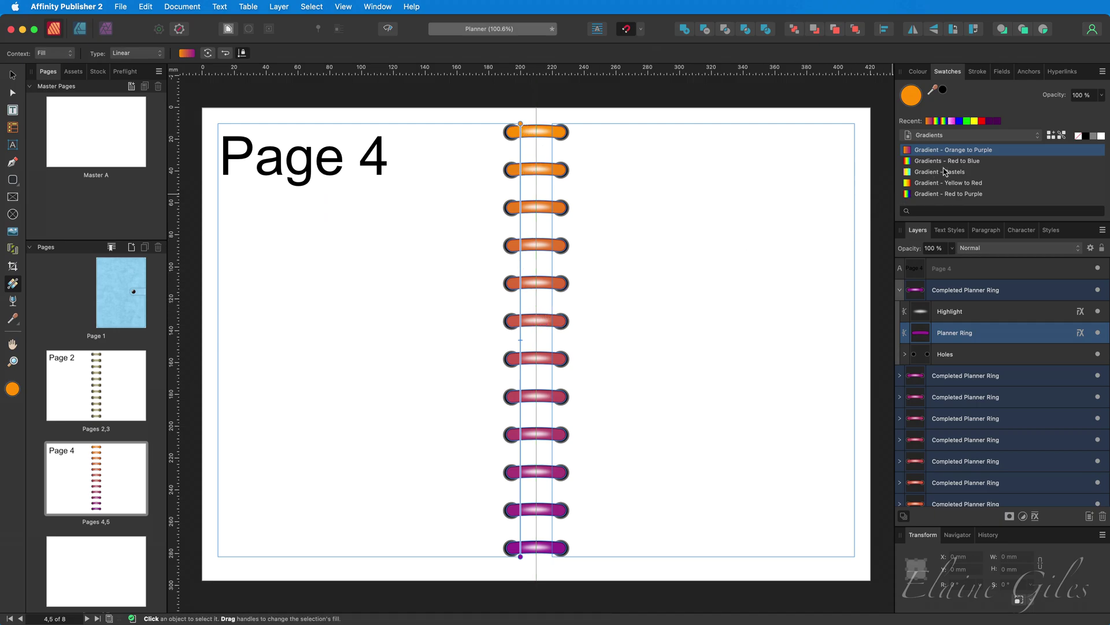
{"action": "left_click", "coordinate": [961, 164]}
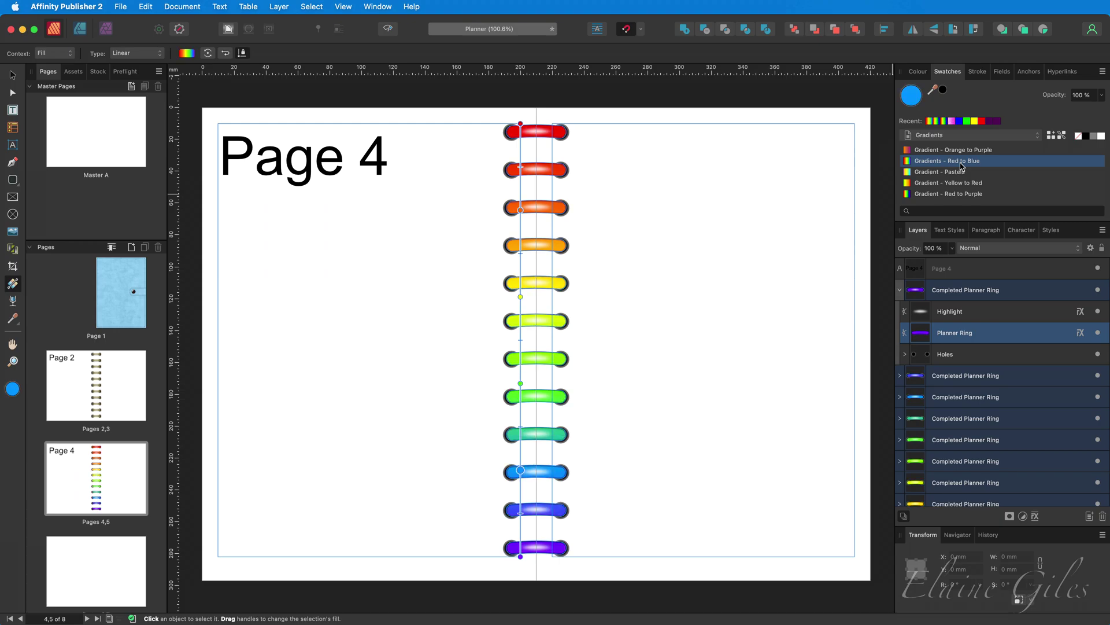
{"action": "left_click", "coordinate": [961, 172]}
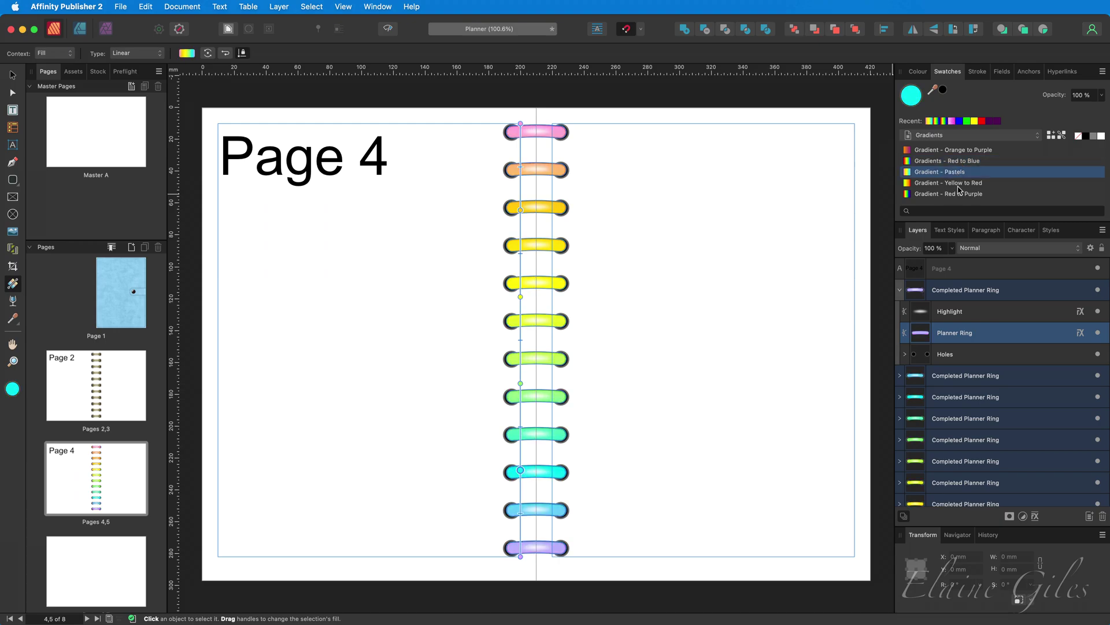
{"action": "left_click", "coordinate": [959, 184]}
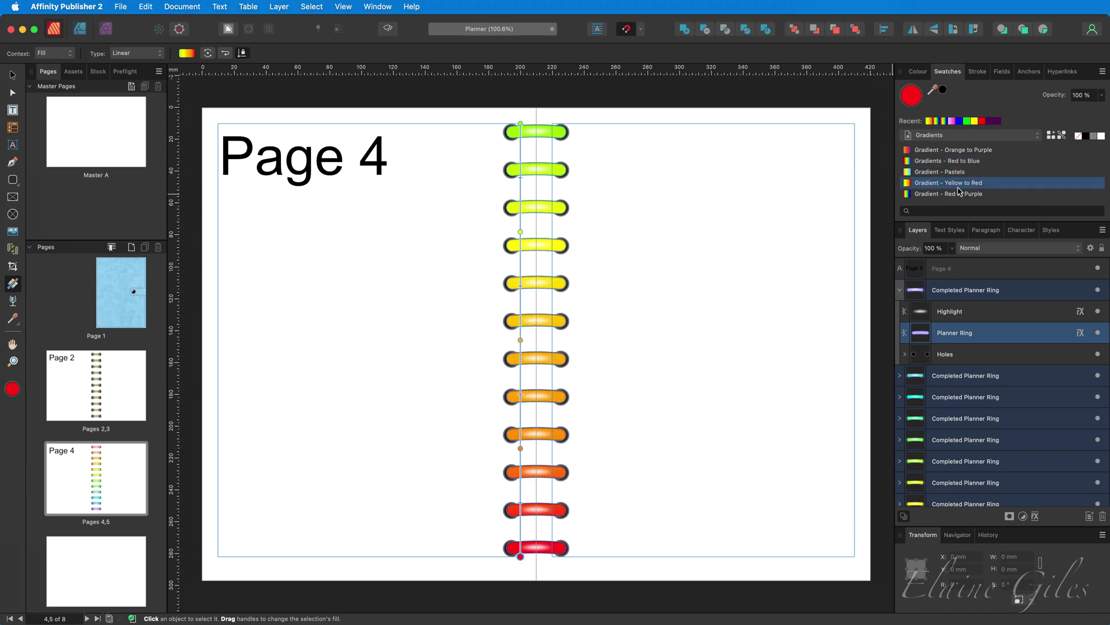
{"action": "left_click", "coordinate": [957, 195]}
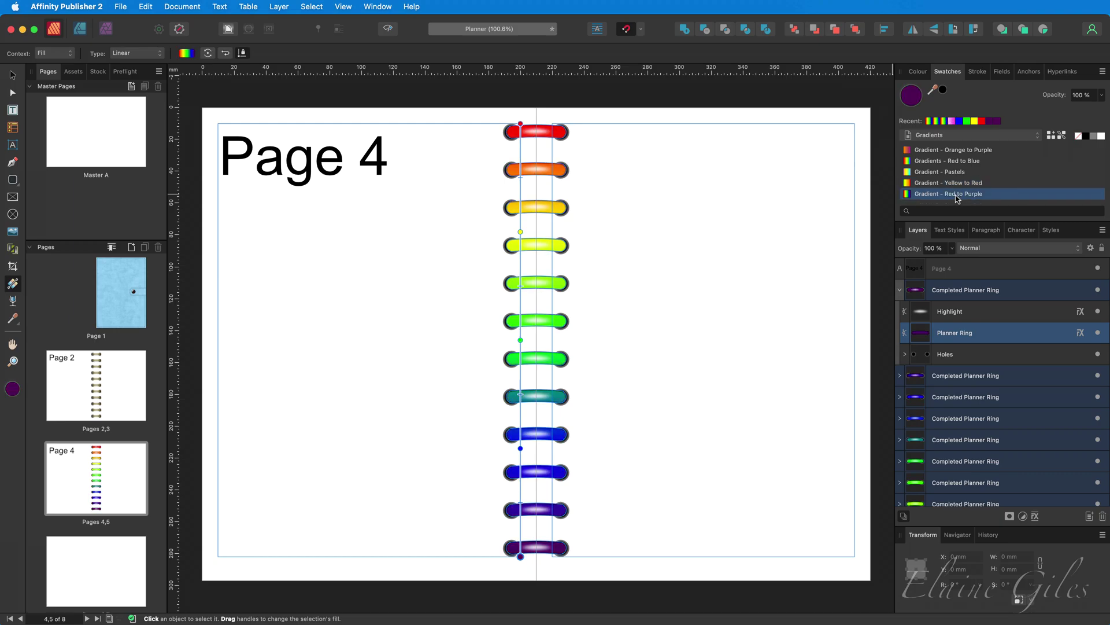